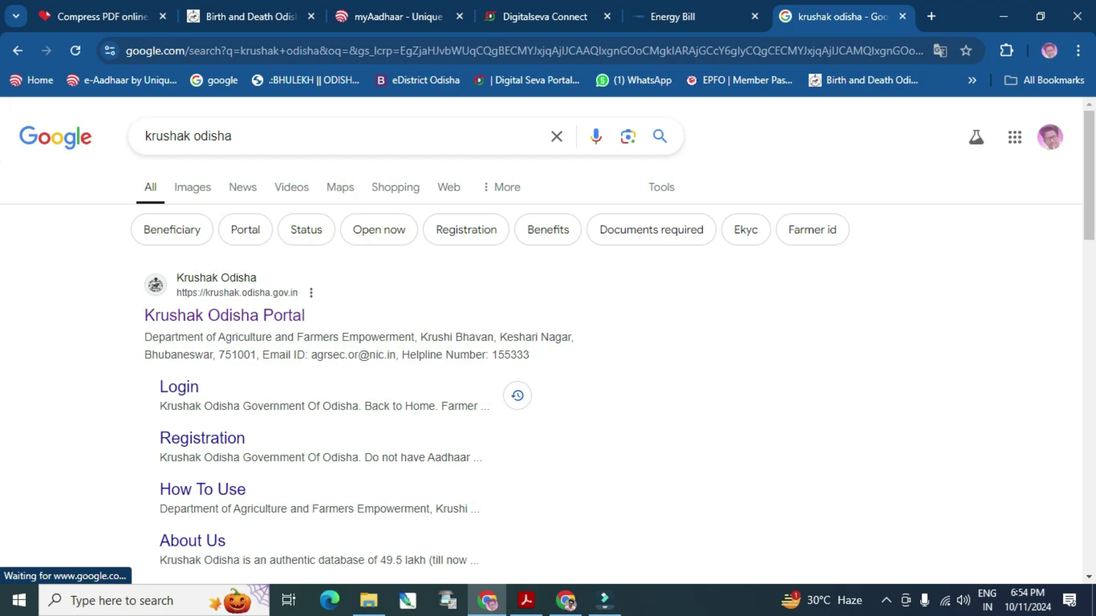
# Search for the Krushak Odisha portal, open its website and select the Aadhaar number field under Register / Login
pyautogui.click(233, 137)
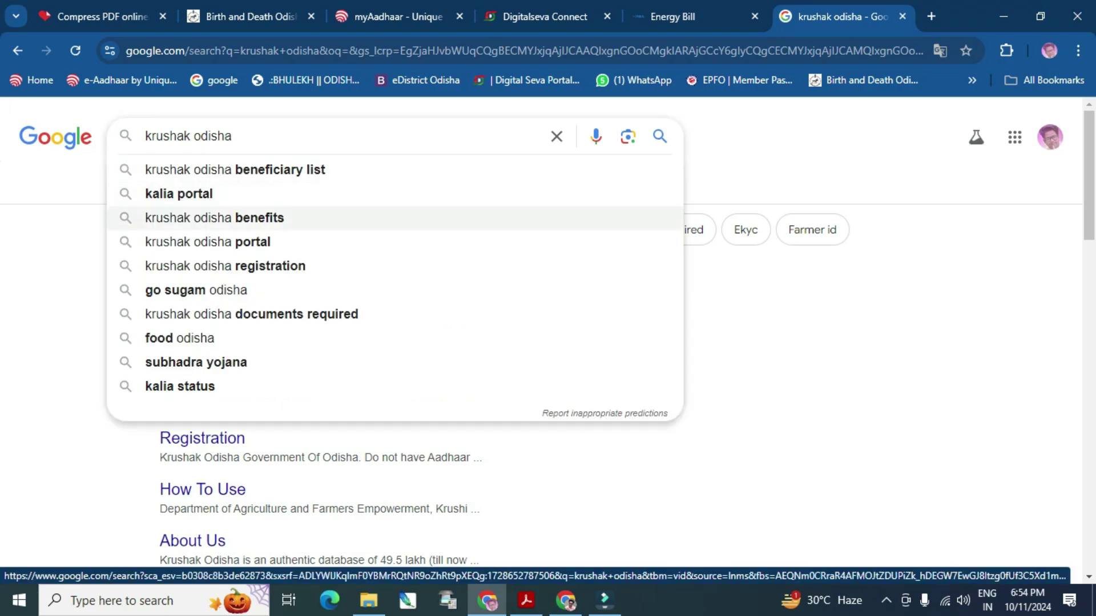
pyautogui.click(208, 242)
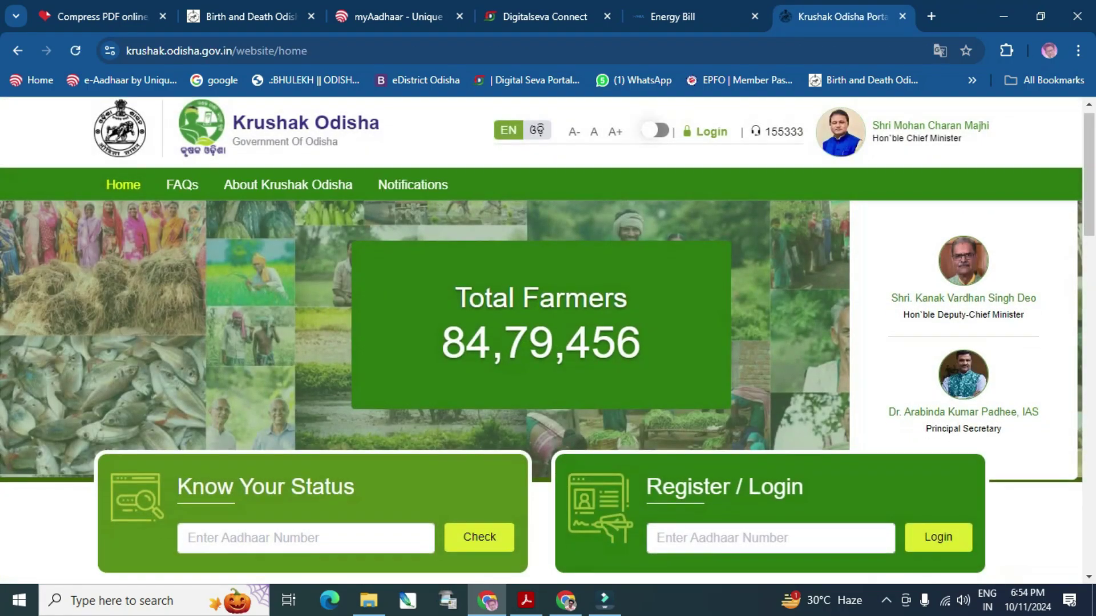
pyautogui.scroll(-2, 541, 342)
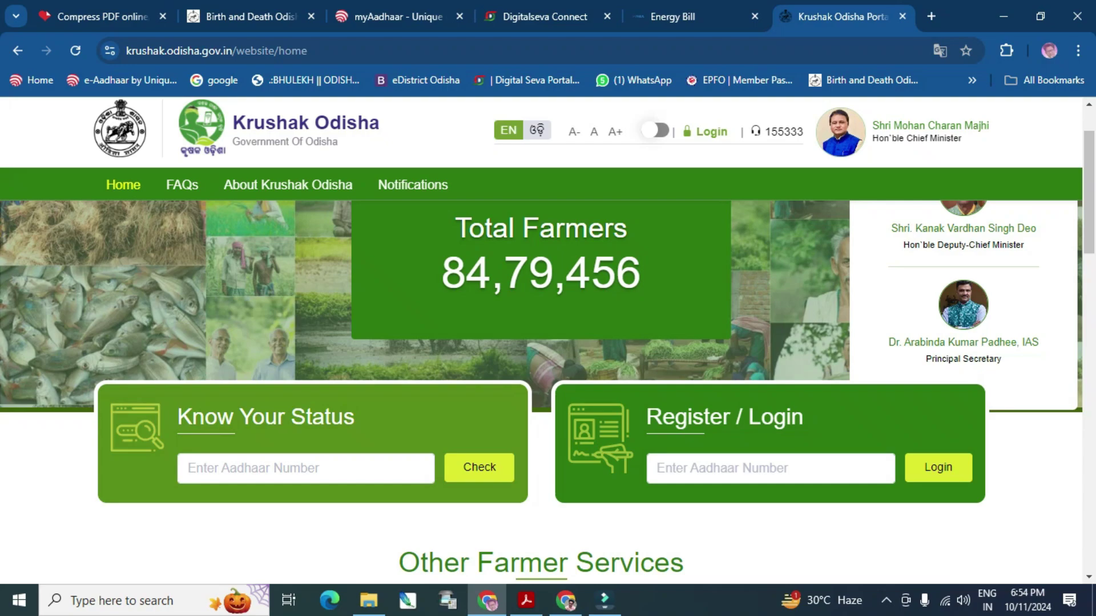
pyautogui.click(770, 468)
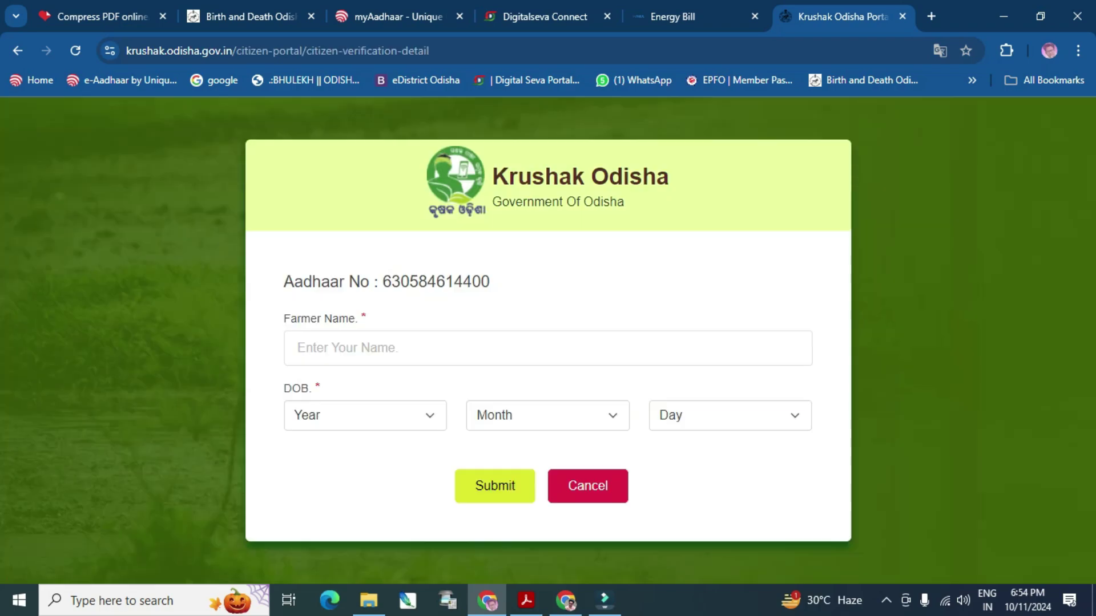
# Go to the farmer name field and choose the farmer's year of birth in the verification form
pyautogui.click(548, 349)
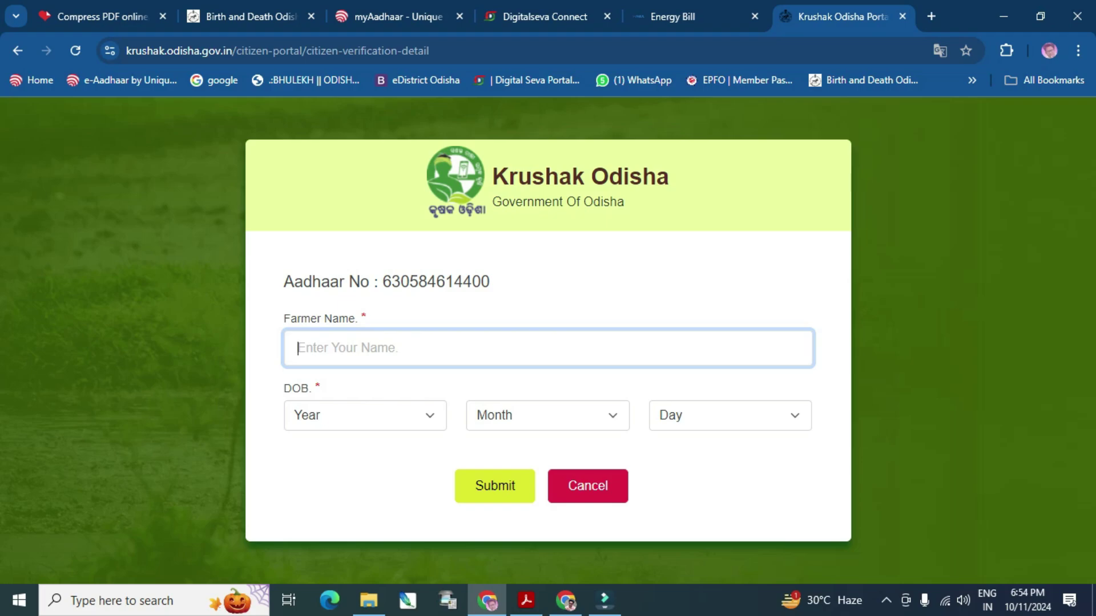
pyautogui.click(365, 415)
pyautogui.scroll(-1, 358, 200)
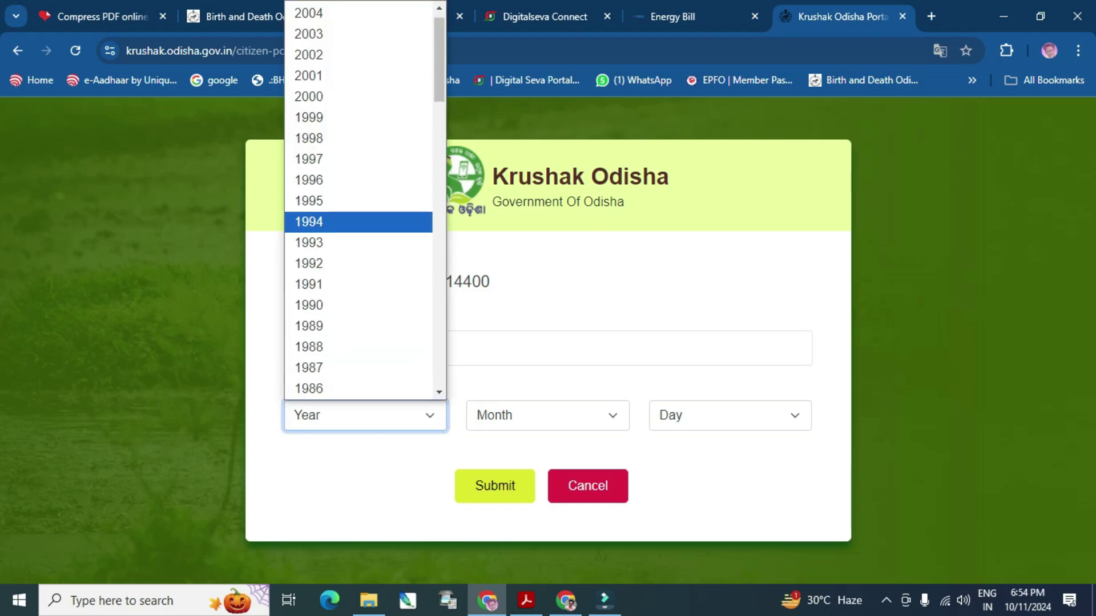
pyautogui.click(359, 180)
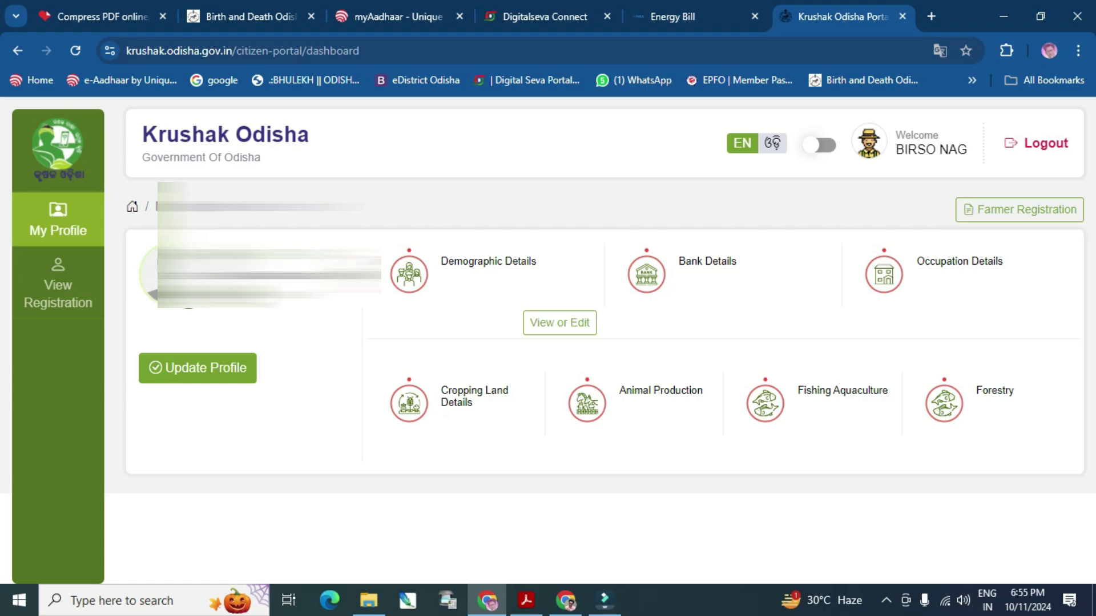
# Open the farmer profile's demographic details for editing and highlight the applicant's name
pyautogui.click(197, 368)
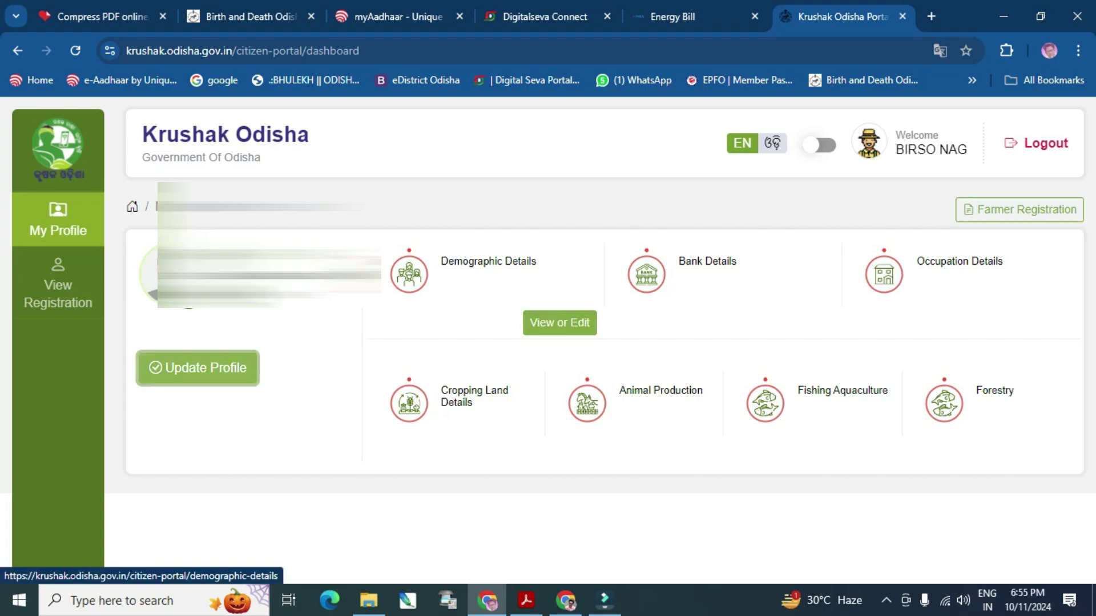
pyautogui.click(559, 322)
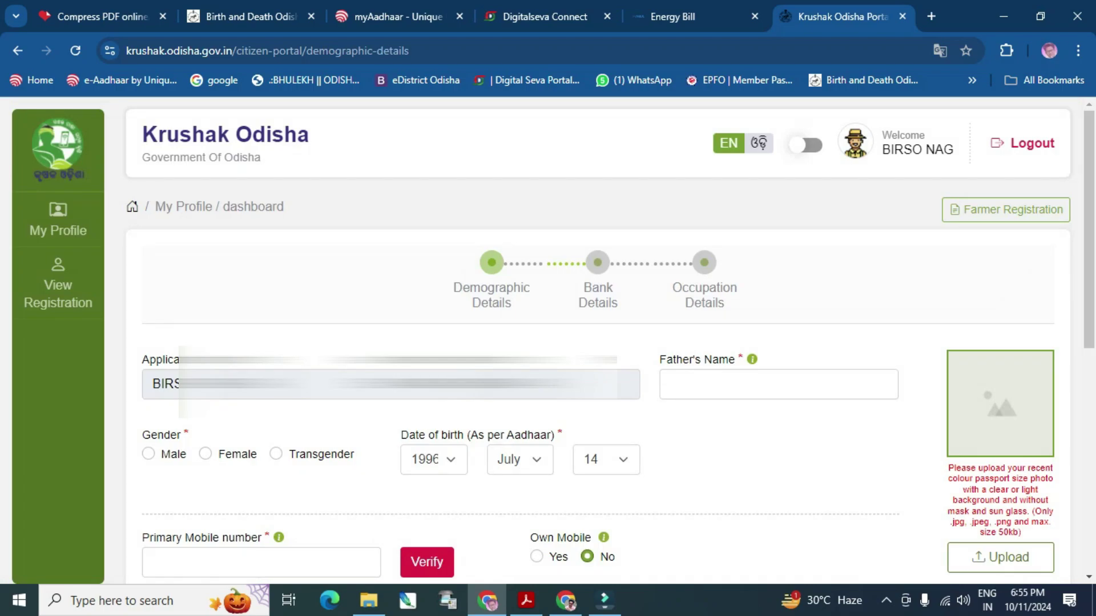
pyautogui.moveTo(224, 384); pyautogui.dragTo(176, 385)
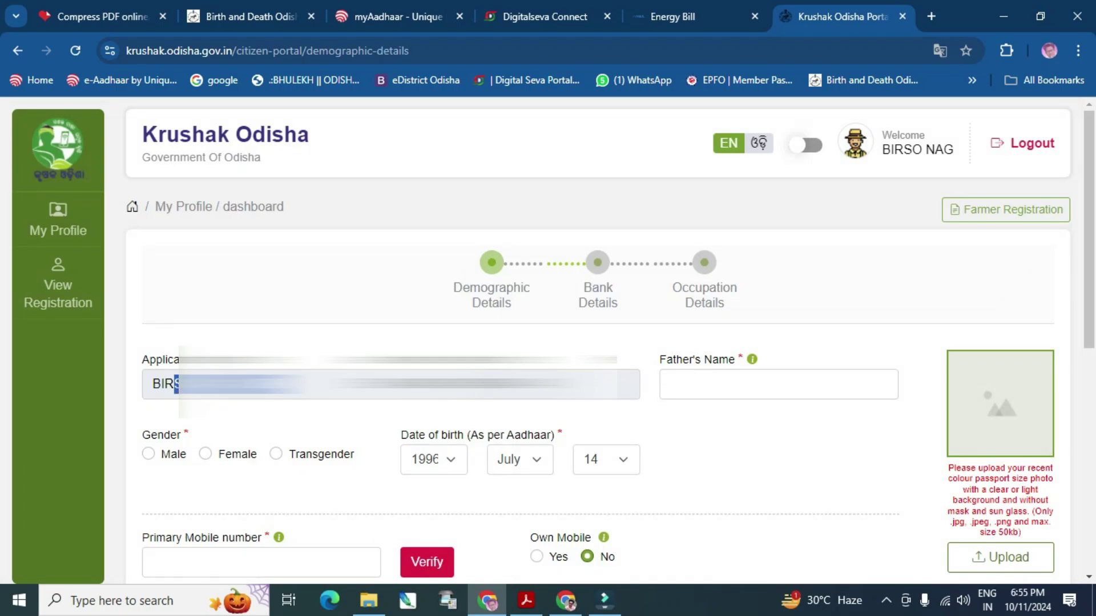
pyautogui.moveTo(409, 385); pyautogui.dragTo(485, 385)
# Select the Father's Name field and set Own Mobile to Yes in the demographic details
pyautogui.click(730, 384)
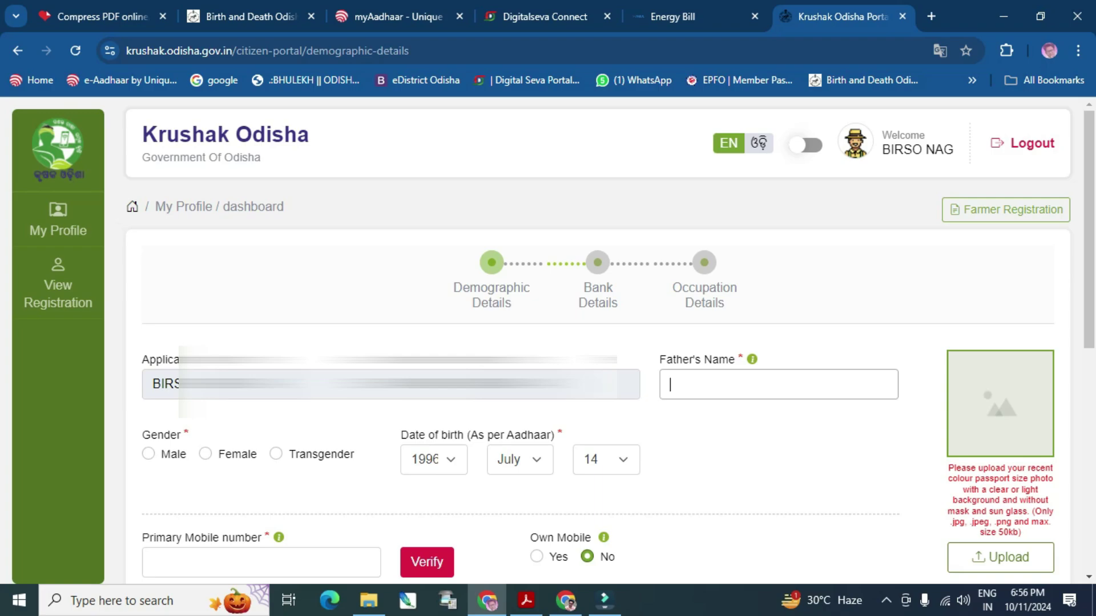
pyautogui.scroll(-3, 548, 343)
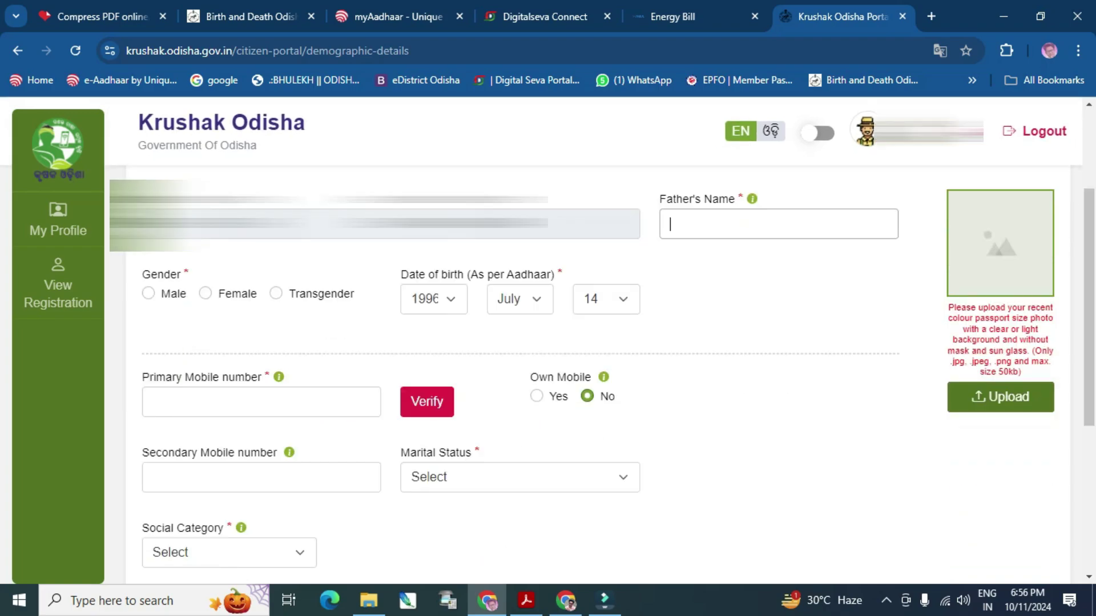
pyautogui.click(778, 223)
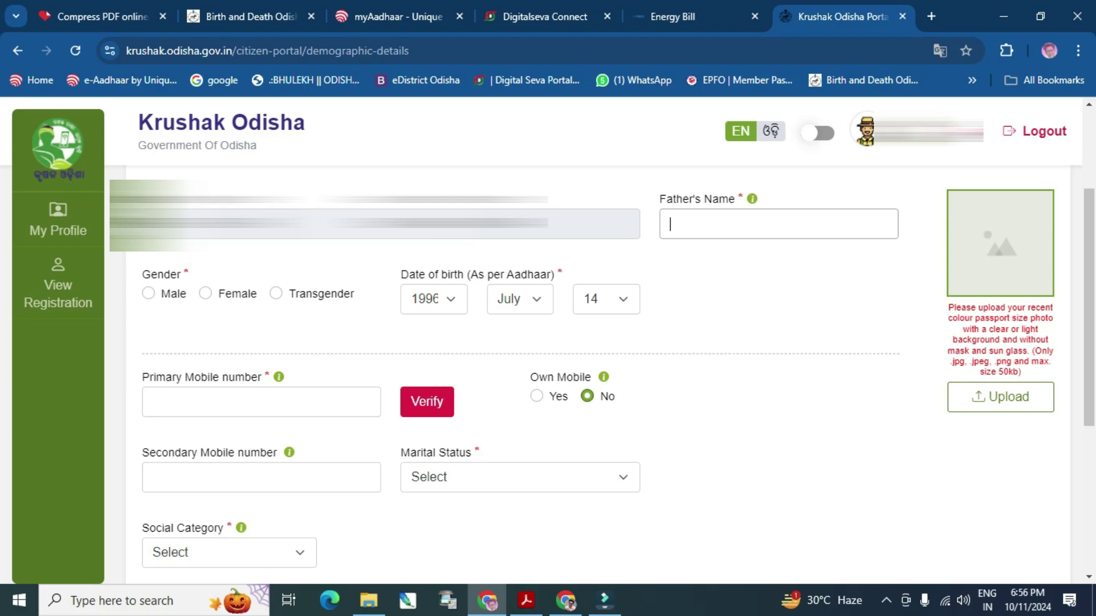
pyautogui.click(537, 396)
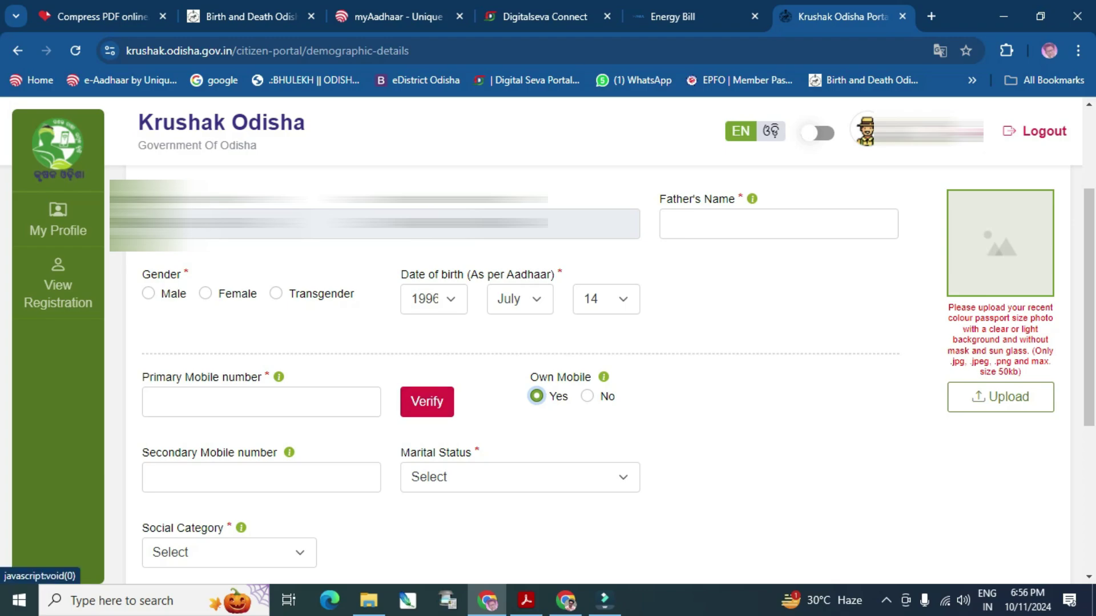
# Go through the marital status options and set Marital Status to Married
pyautogui.click(520, 477)
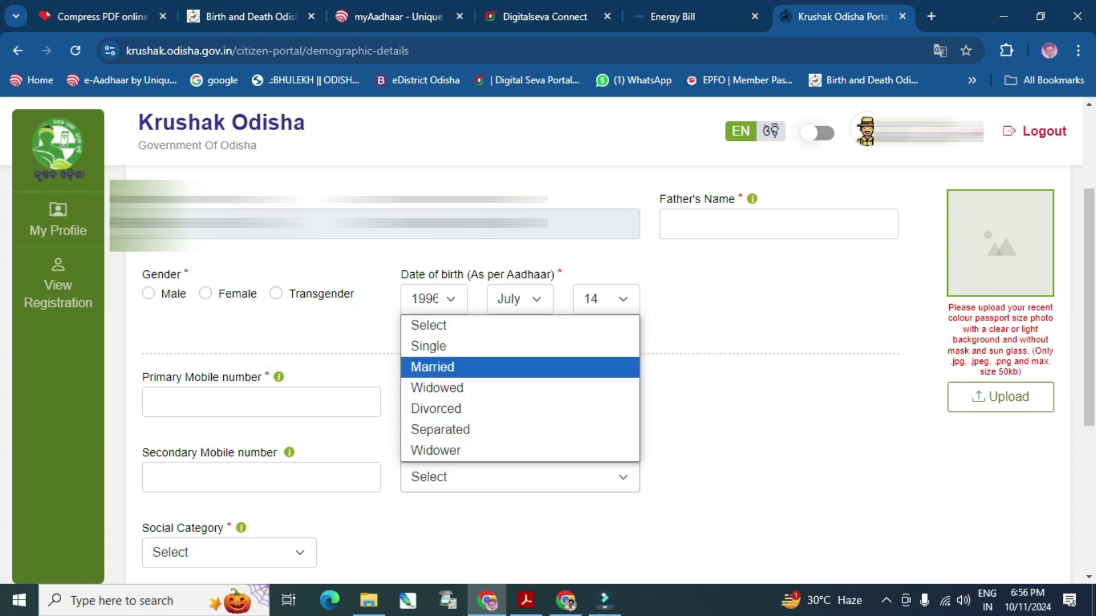
pyautogui.press('Down')
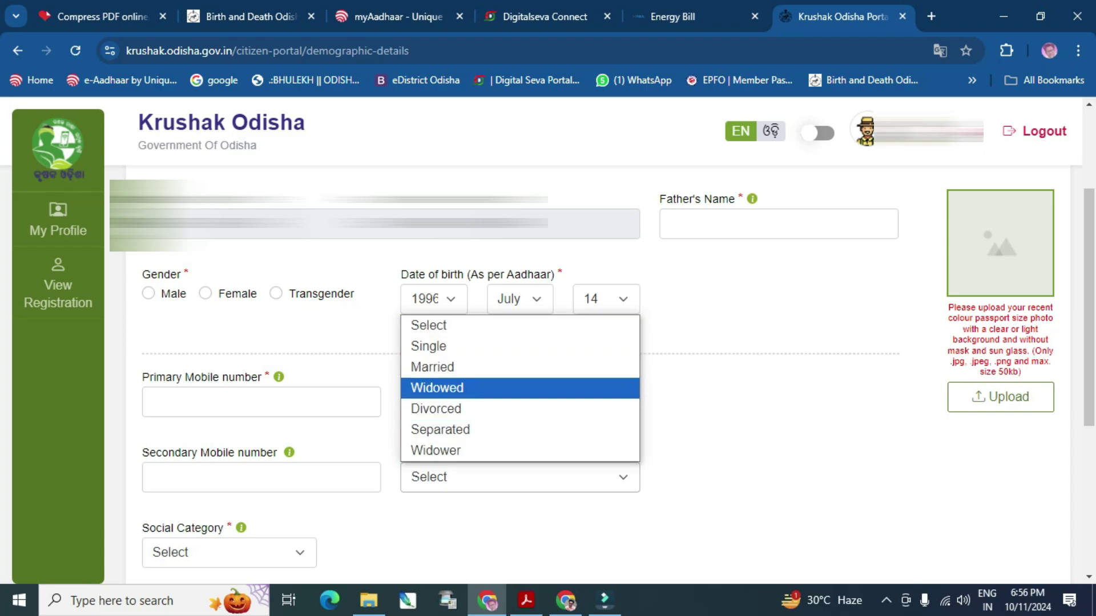
pyautogui.press('Down')
pyautogui.press('Down')
pyautogui.press('Down')
pyautogui.press('Up')
pyautogui.press('Up')
pyautogui.press('Up')
pyautogui.press('Up')
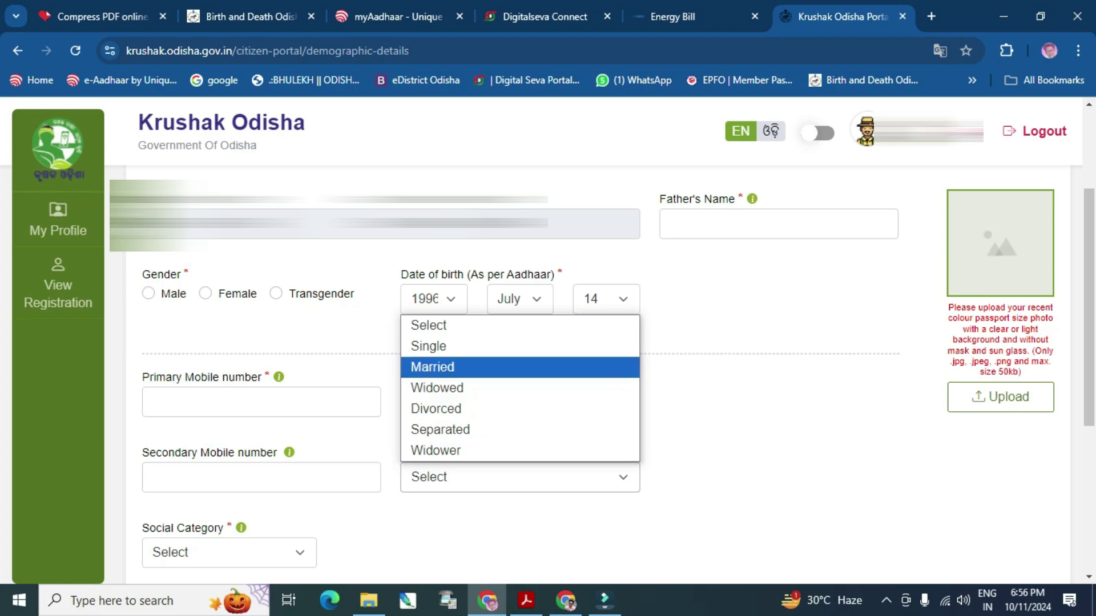
pyautogui.press('Up')
pyautogui.press('Down')
pyautogui.press('Return')
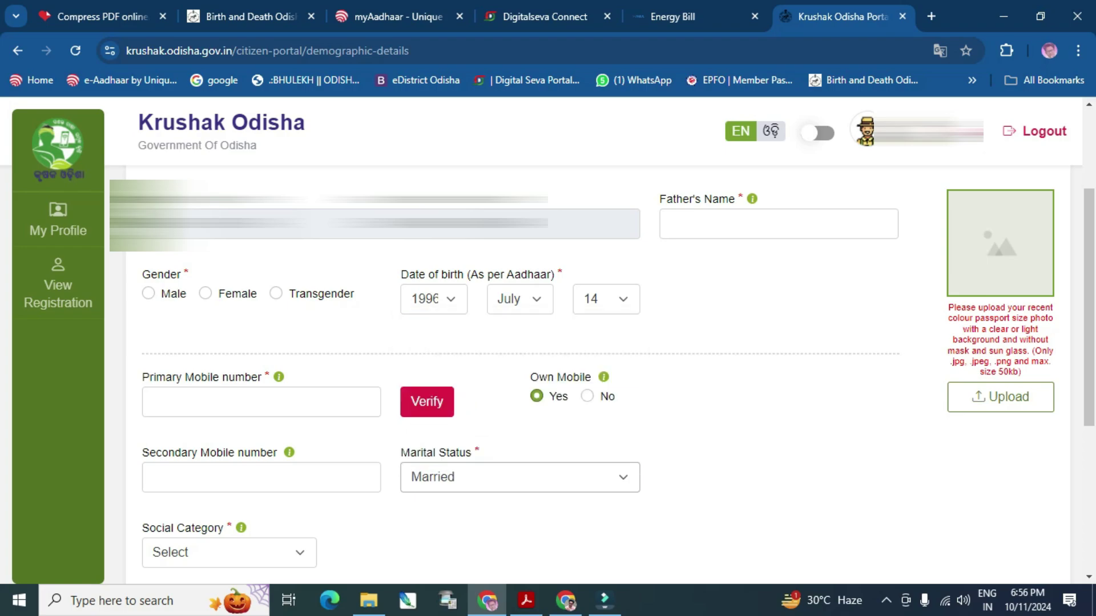
# Change Marital Status to Single, then review the remaining options without choosing another
pyautogui.click(450, 477)
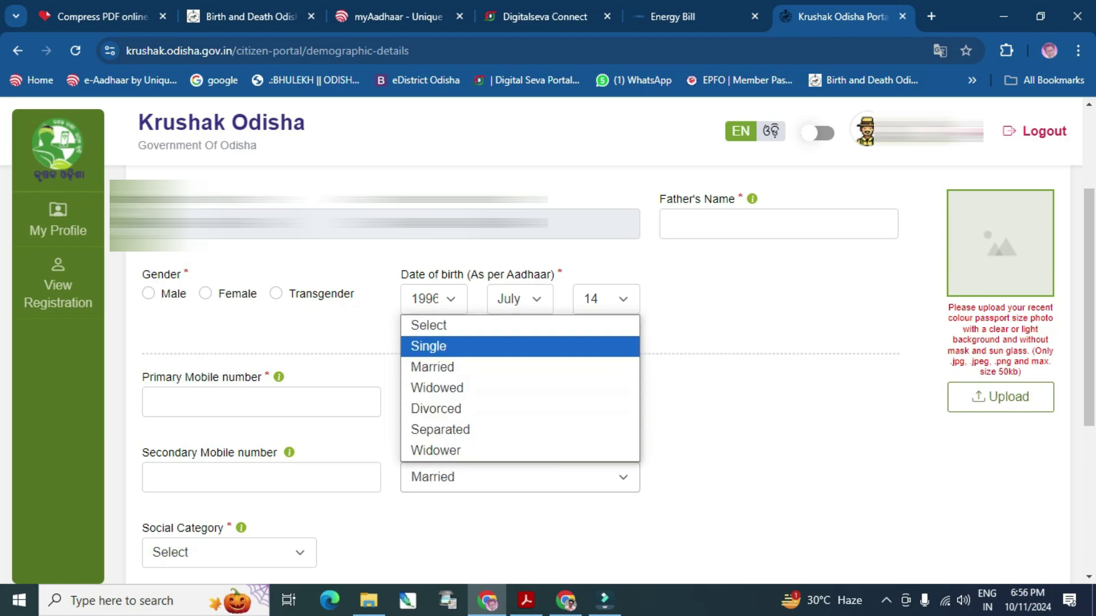
pyautogui.press('Return')
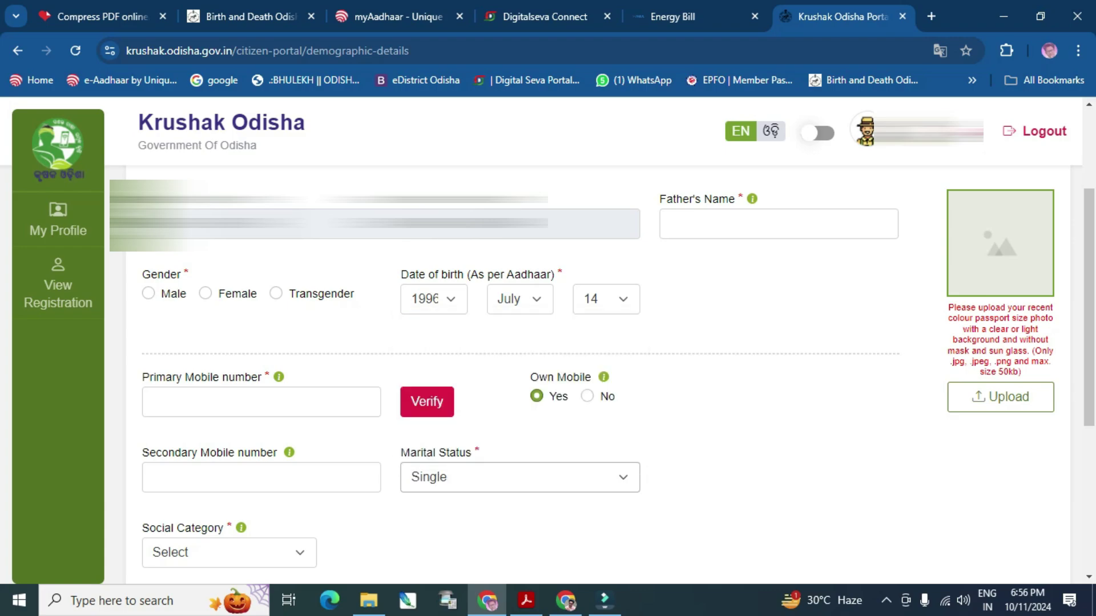
pyautogui.hotkey('alt', 'Down')
pyautogui.press('Down')
pyautogui.press('Down')
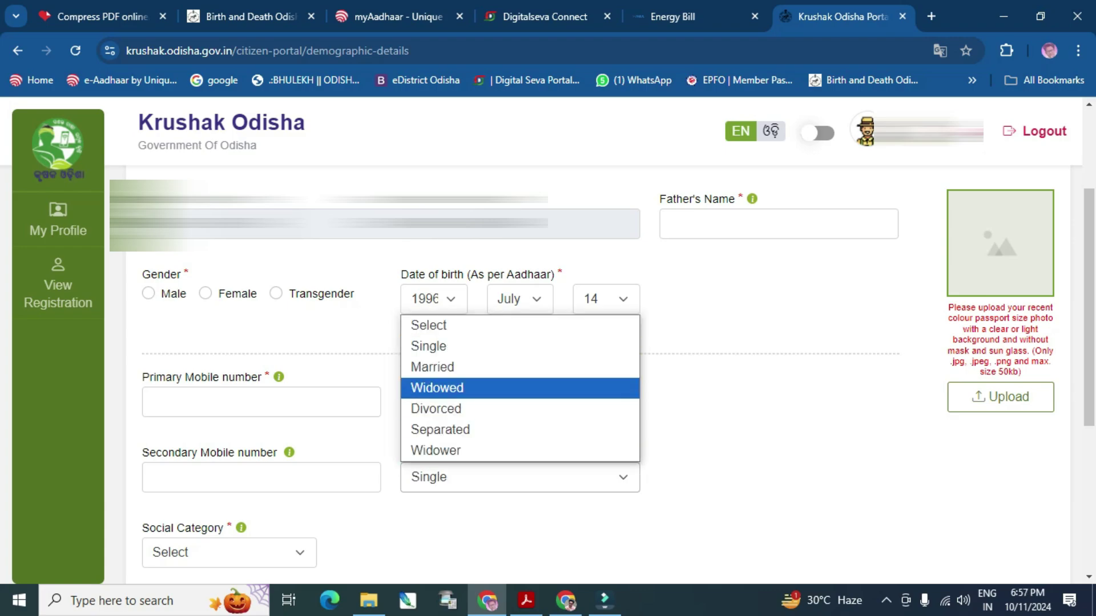
pyautogui.press('Up')
pyautogui.press('Down')
pyautogui.press('Down')
pyautogui.press('Escape')
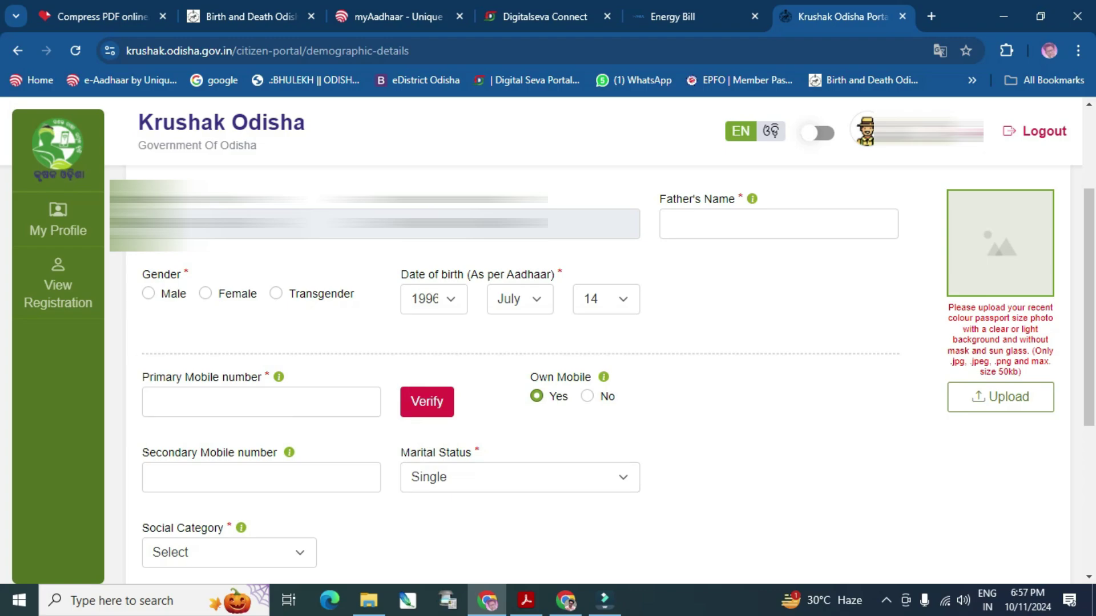
# Examine the available Social Category options without choosing one
pyautogui.scroll(-3, 602, 367)
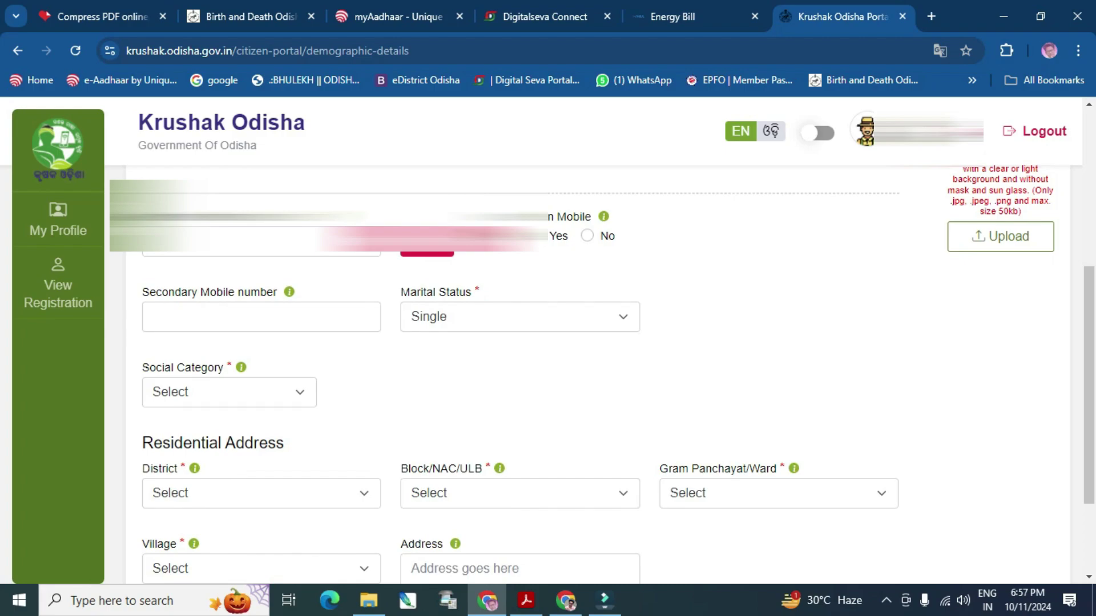
pyautogui.click(229, 392)
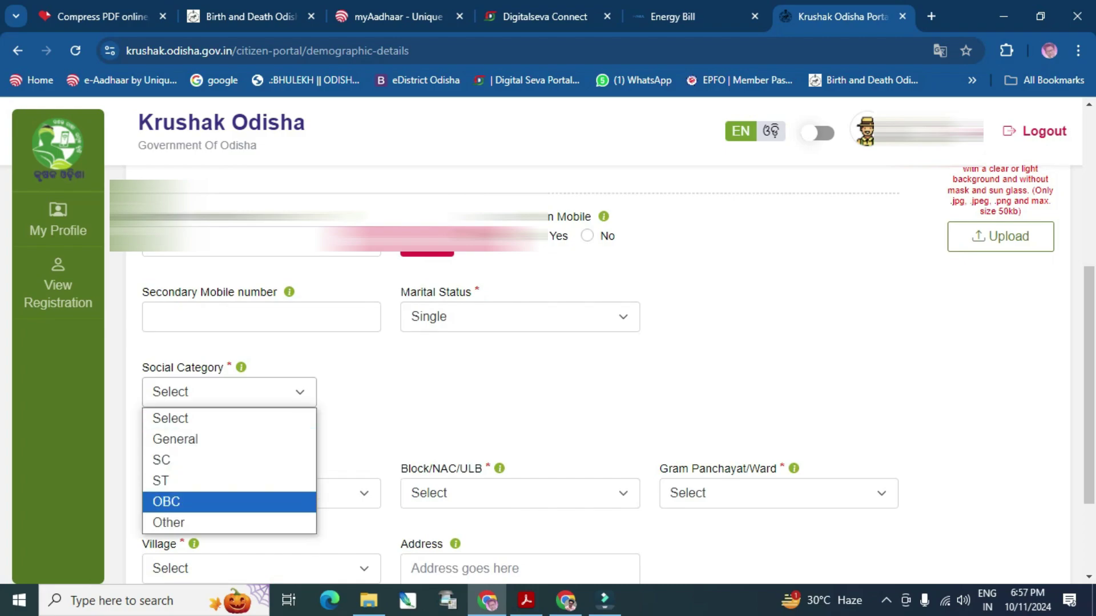
pyautogui.press('Up')
pyautogui.press('Up')
pyautogui.press('Up')
pyautogui.press('Down')
pyautogui.press('Escape')
# Set the residential address district to SUNDERGARH and the Block/NAC/ULB to RAJGANGPUR
pyautogui.press('Tab')
pyautogui.hotkey('alt', 'Down')
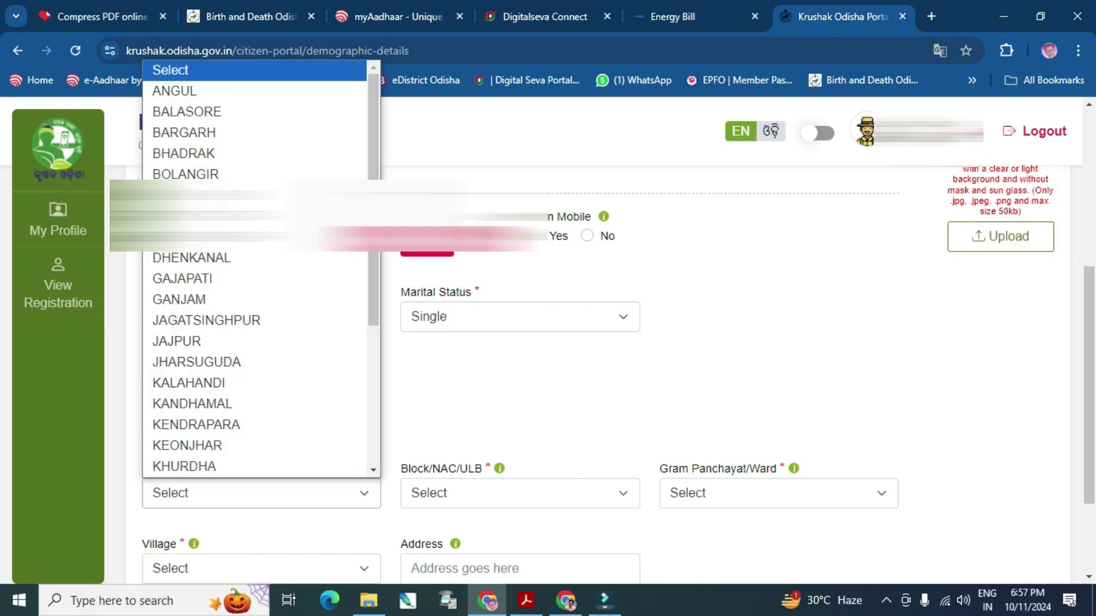
pyautogui.scroll(-4, 254, 424)
pyautogui.click(254, 466)
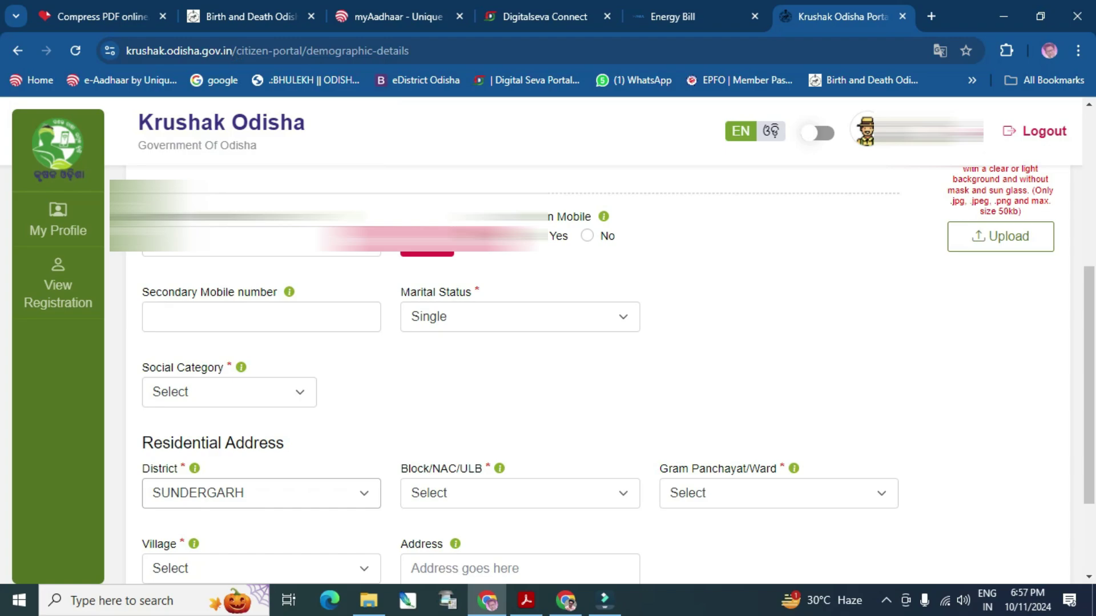
pyautogui.click(503, 493)
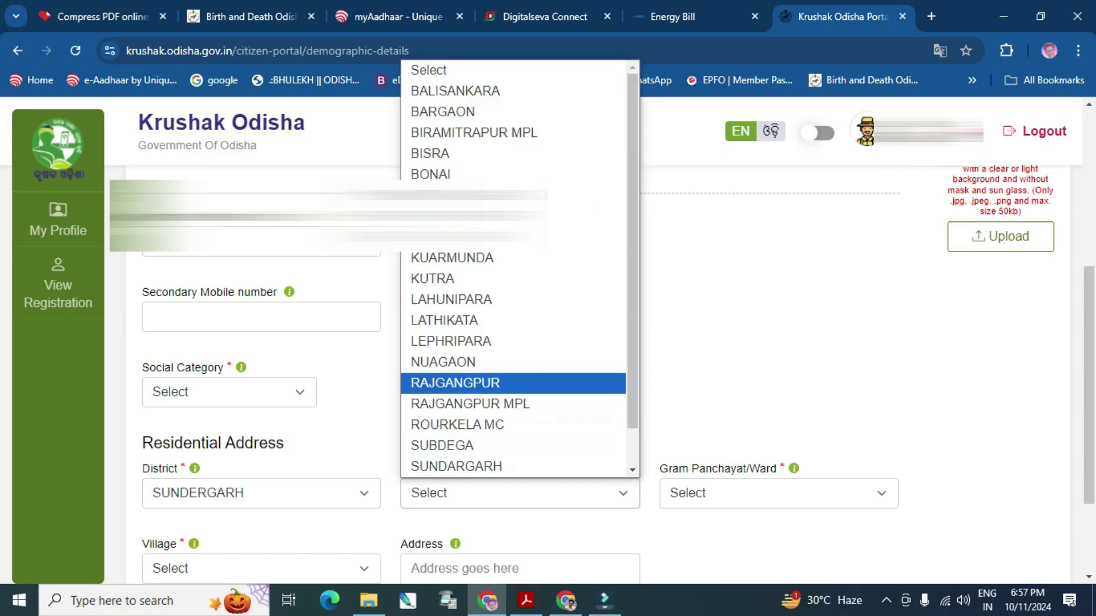
pyautogui.click(491, 383)
# Review the Gram Panchayat/Ward and village options, and set the Gram Panchayat/Ward to LAING
pyautogui.press('Tab')
pyautogui.hotkey('alt', 'Down')
pyautogui.press('pagedown')
pyautogui.press('Down')
pyautogui.press('Down')
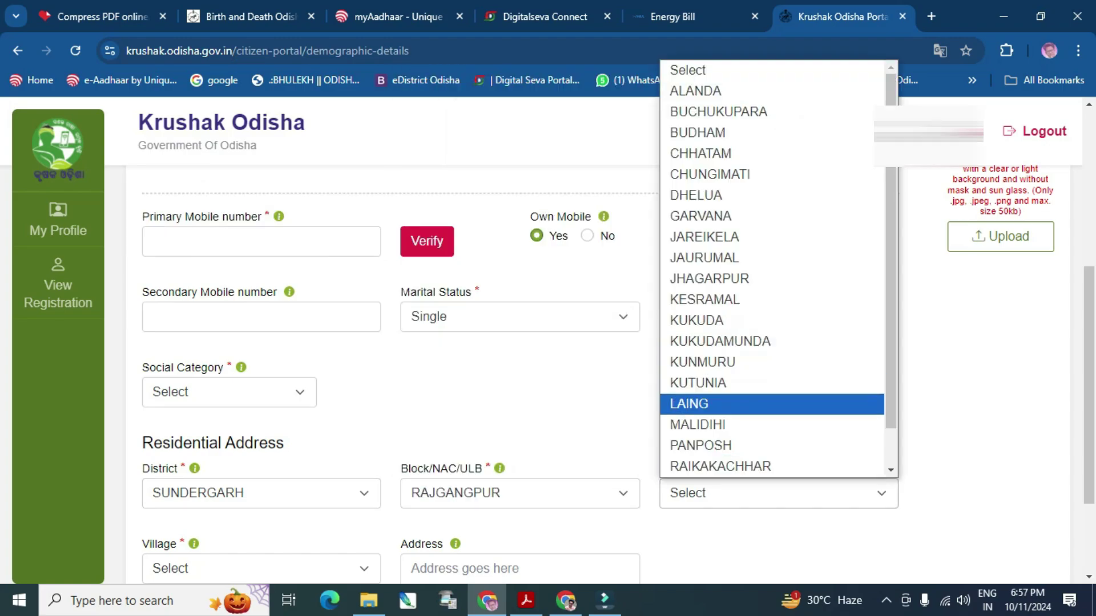
pyautogui.press('Escape')
pyautogui.scroll(-1, 617, 371)
pyautogui.press('Tab')
pyautogui.hotkey('alt', 'Down')
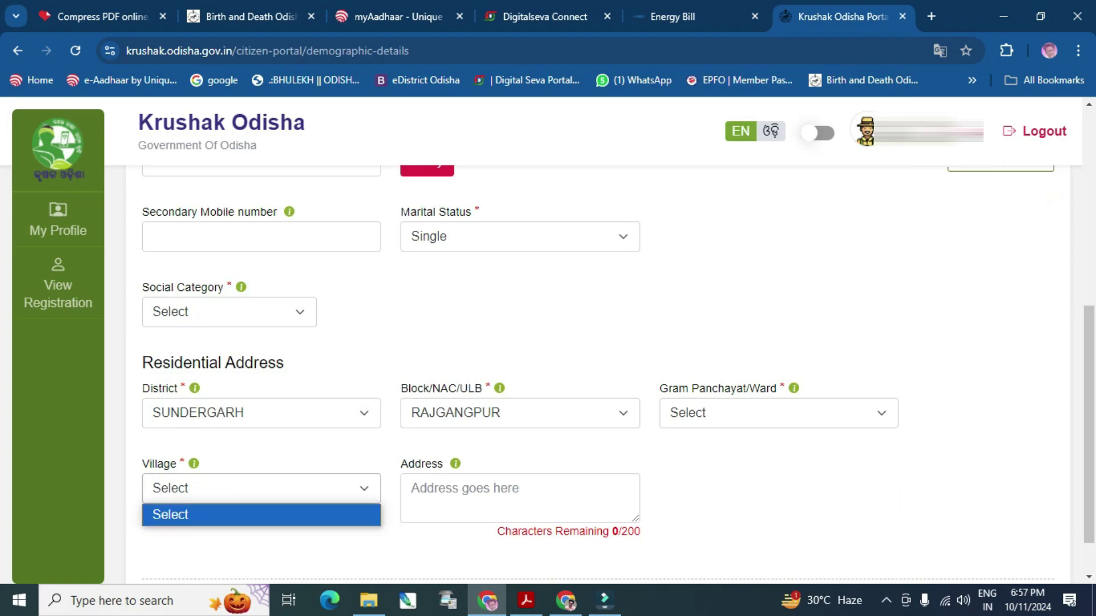
pyautogui.click(778, 413)
pyautogui.click(765, 345)
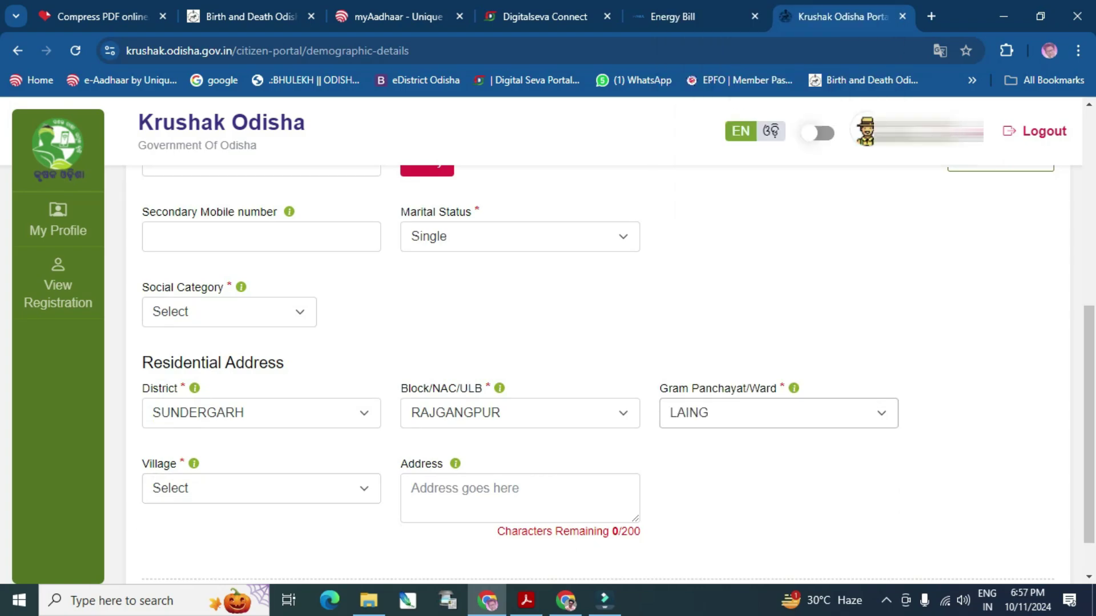
# Choose the farmer's village in the residential address and move to the Address field
pyautogui.click(262, 489)
pyautogui.press('Return')
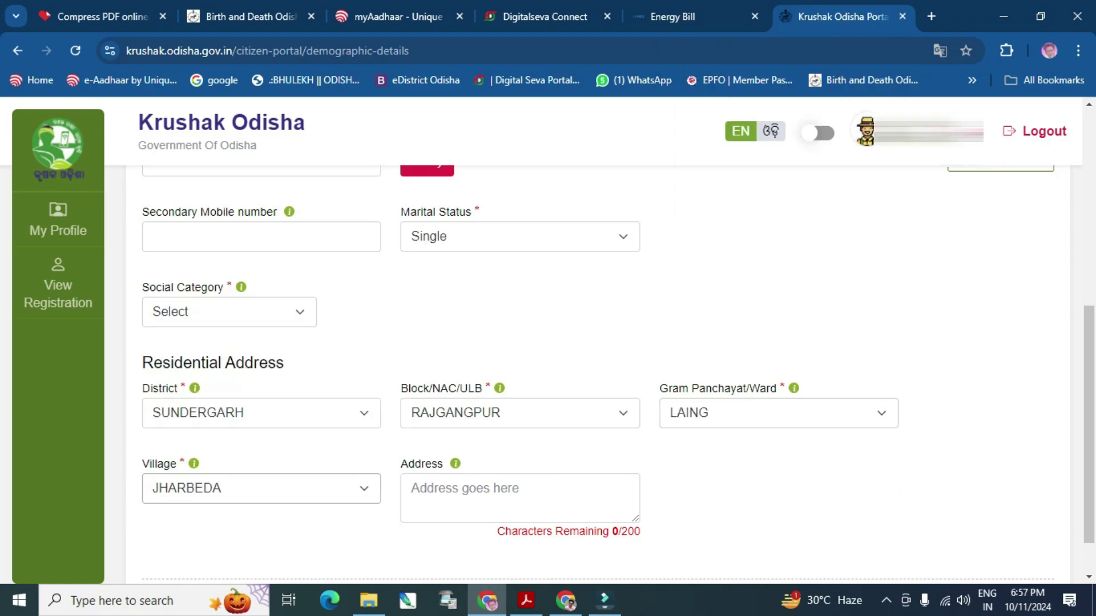
pyautogui.press('Tab')
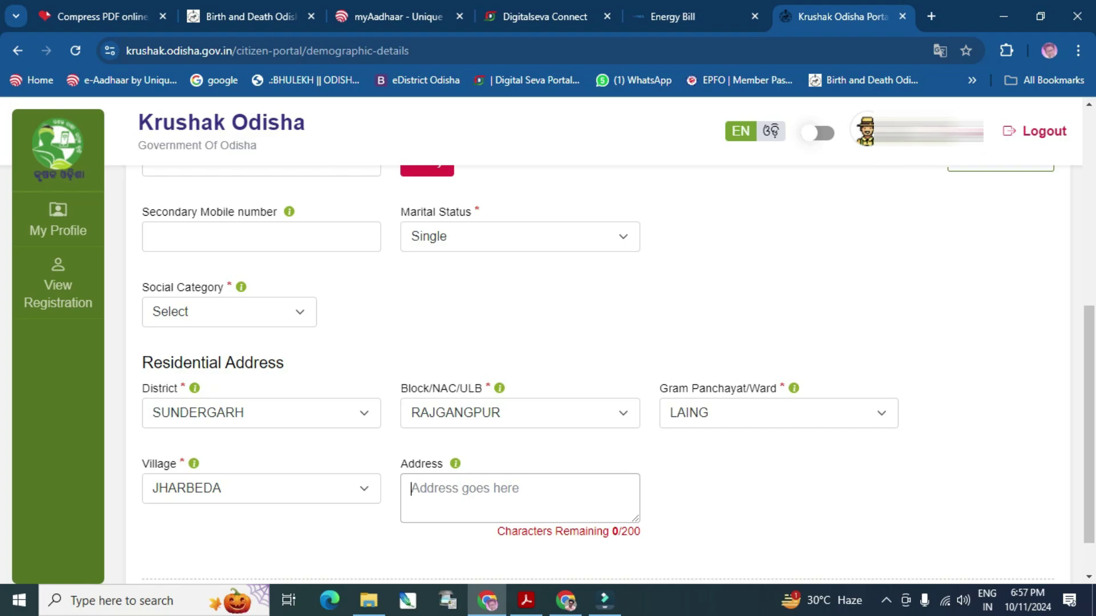
# Save the completed demographic details and confirm proceeding with the registration
pyautogui.scroll(-1, 617, 375)
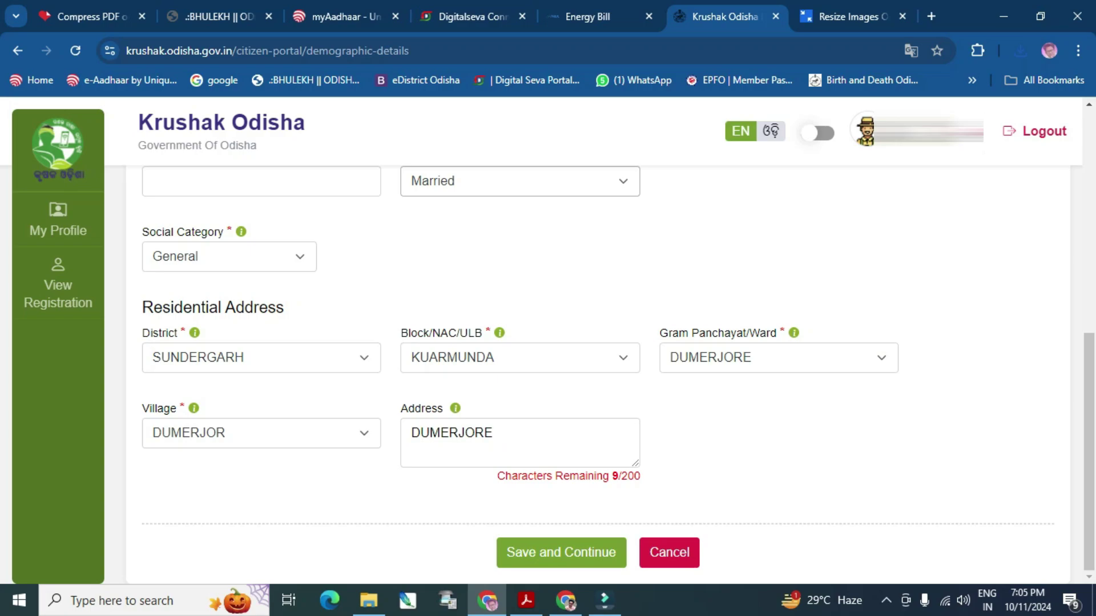
pyautogui.click(561, 552)
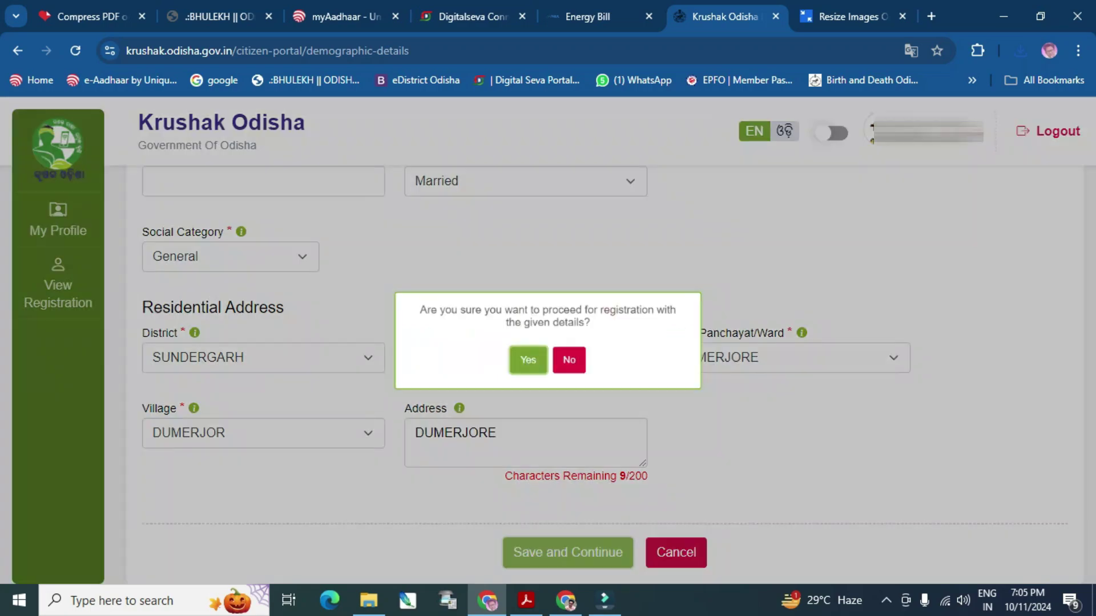
pyautogui.click(521, 367)
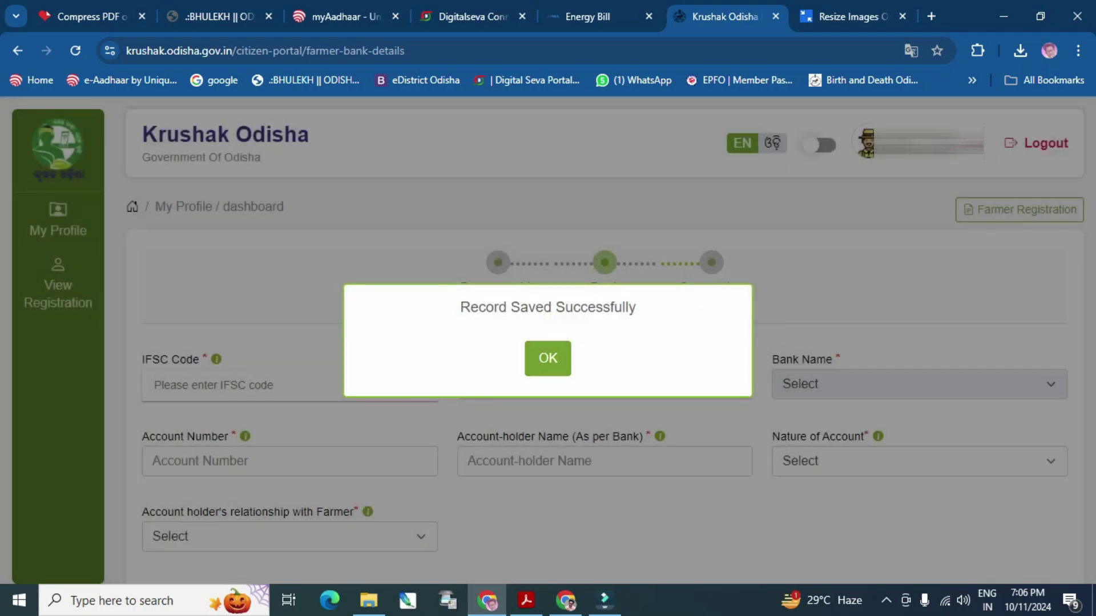
# Acknowledge the saved demographic record and set the bank IFSC code to SBIN0018469 for the DUMERJORE branch of STATE BANK OF INDIA
pyautogui.click(548, 358)
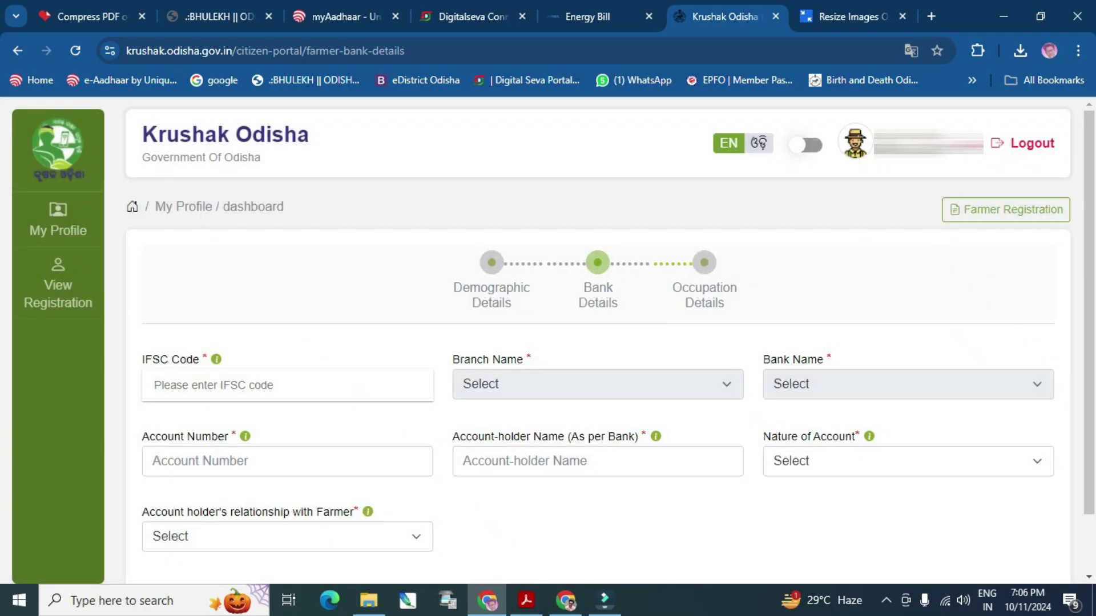
pyautogui.click(287, 385)
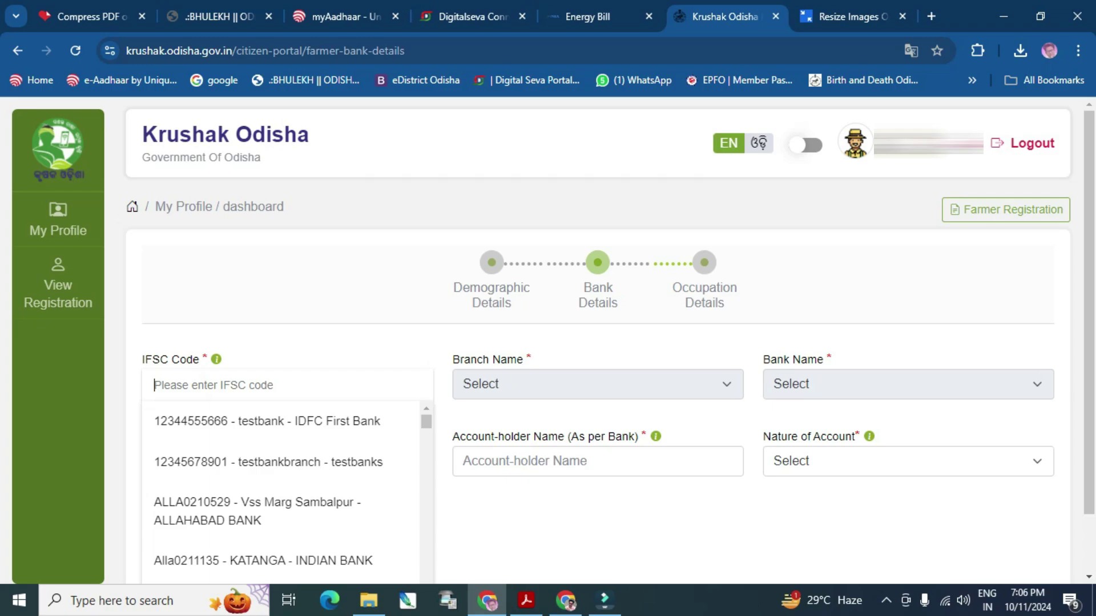
pyautogui.write('SB')
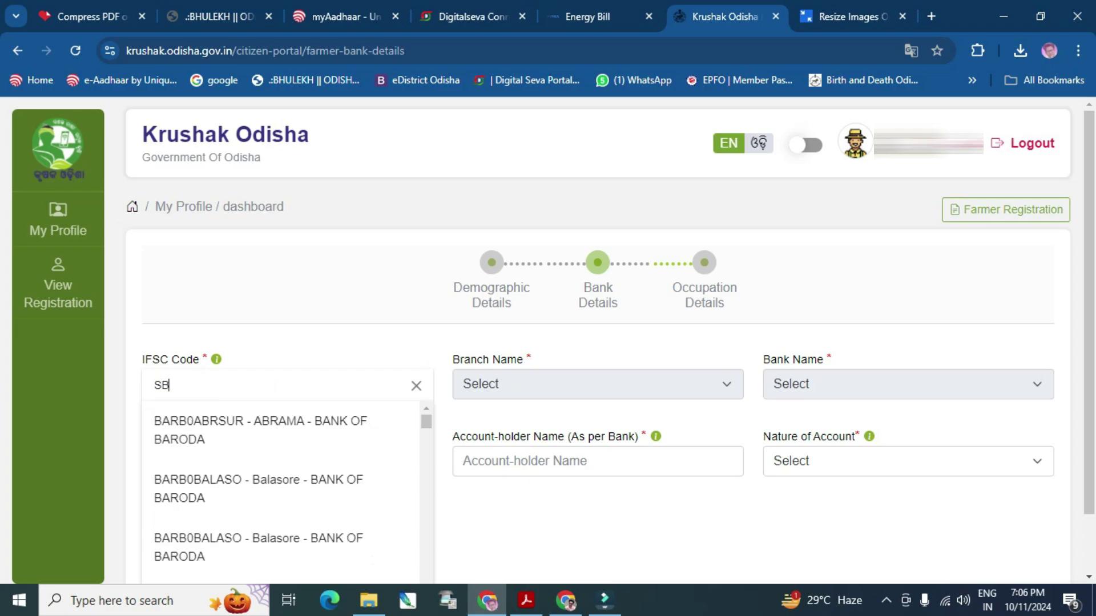
pyautogui.write('IN0')
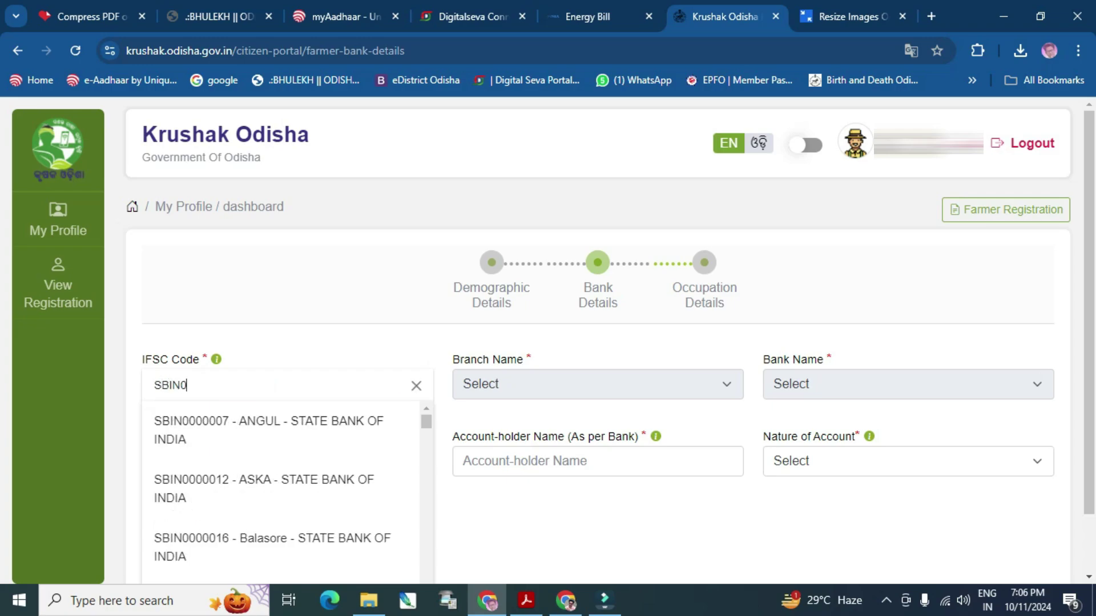
pyautogui.write('018469')
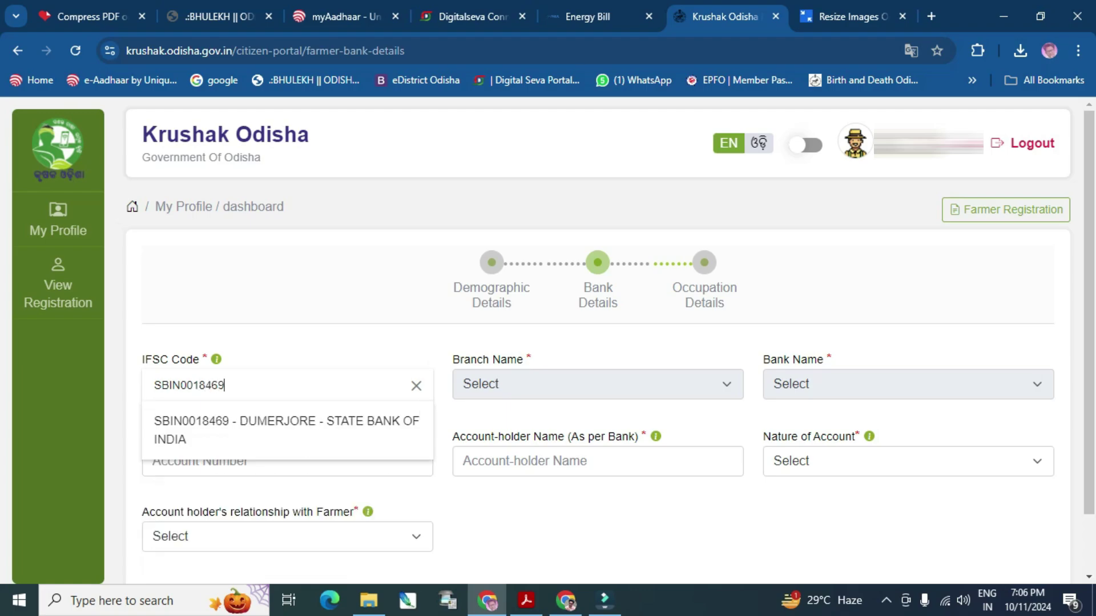
pyautogui.press('Down')
pyautogui.press('Return')
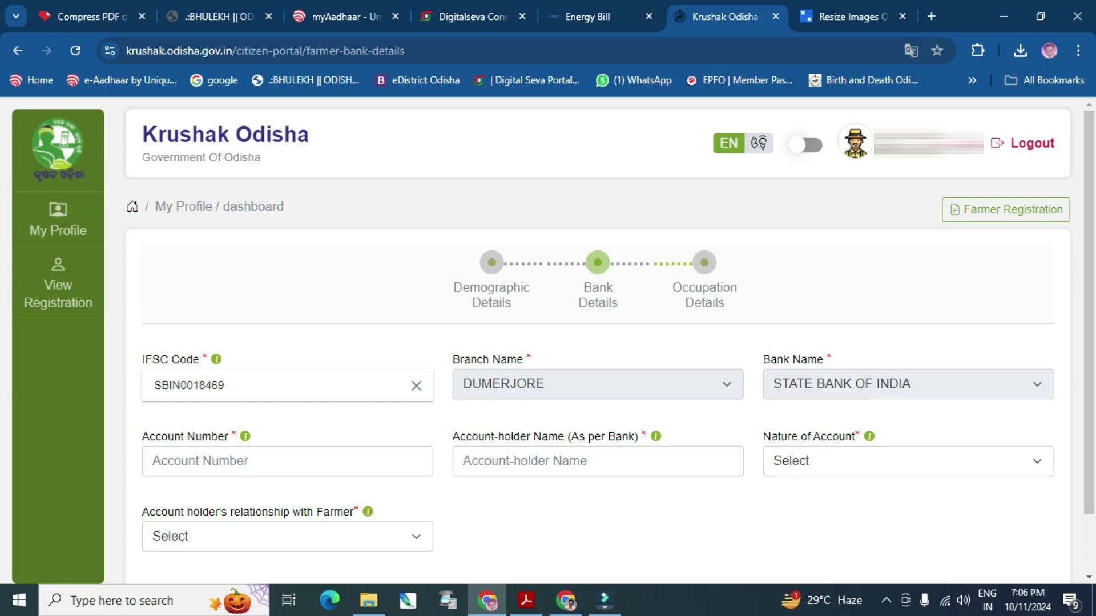
pyautogui.click(194, 461)
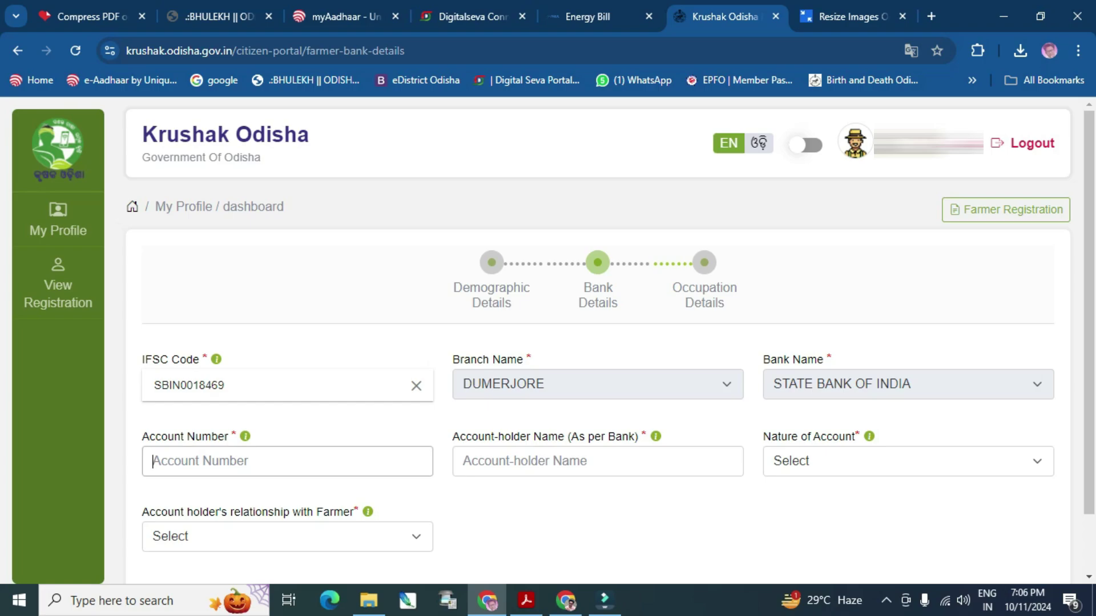
pyautogui.press('Tab')
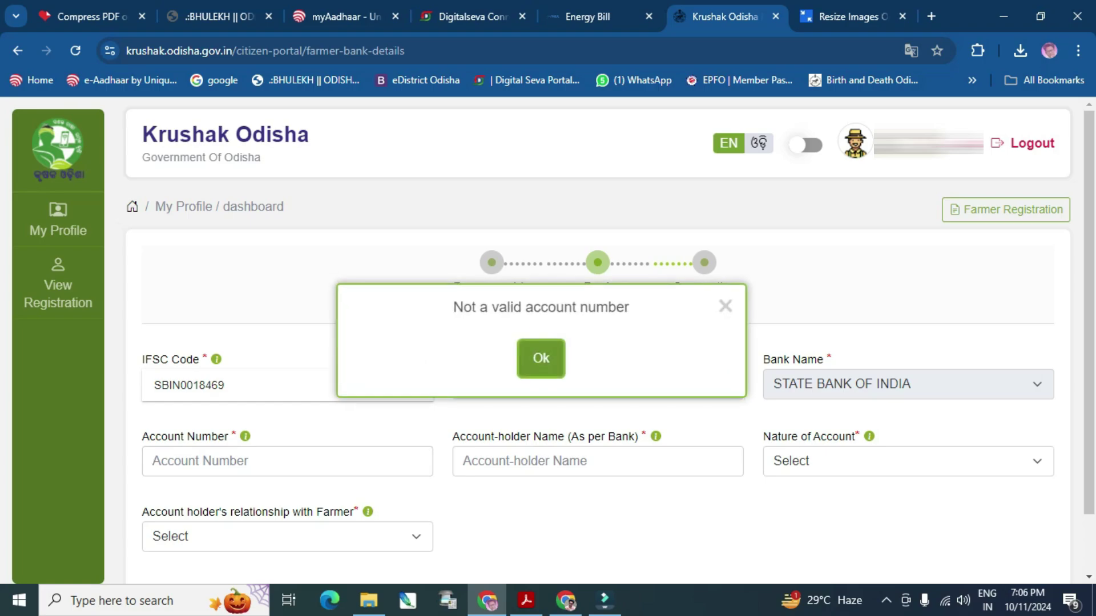
pyautogui.click(540, 358)
# Set the Nature of Account in the bank details to Savings
pyautogui.click(908, 461)
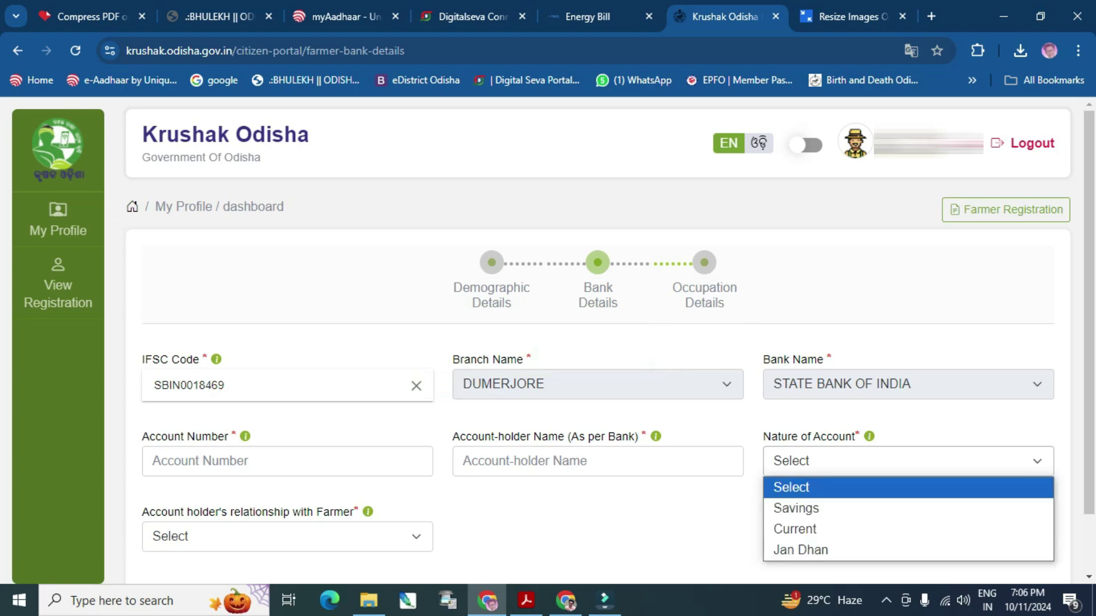
pyautogui.press('Down')
pyautogui.press('Down')
pyautogui.press('Up')
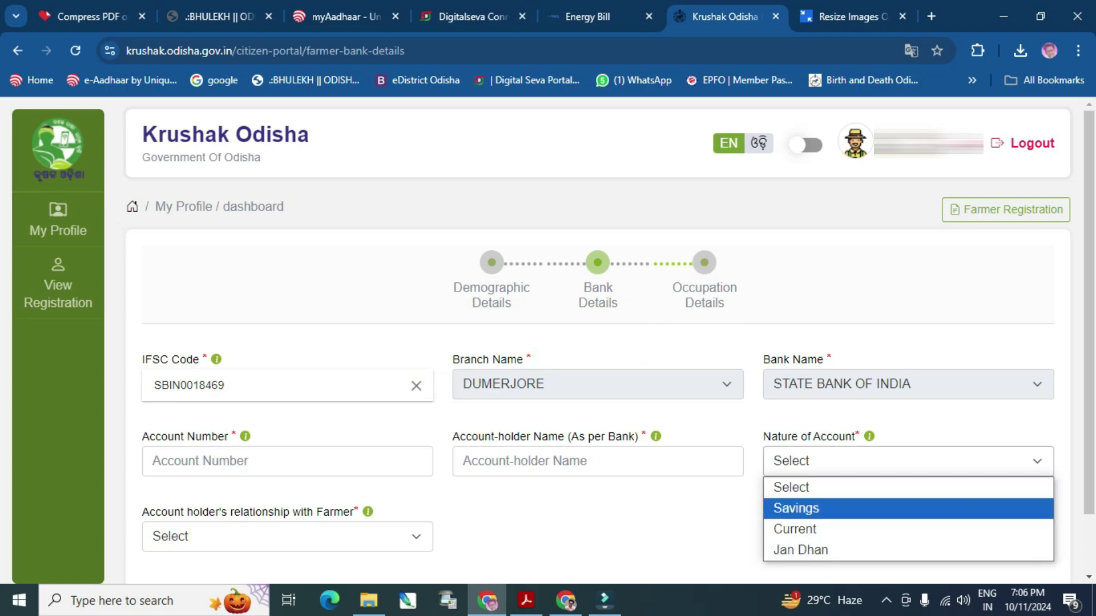
pyautogui.press('Return')
# Set the account holder's relationship with the farmer to Self in the bank details
pyautogui.click(287, 537)
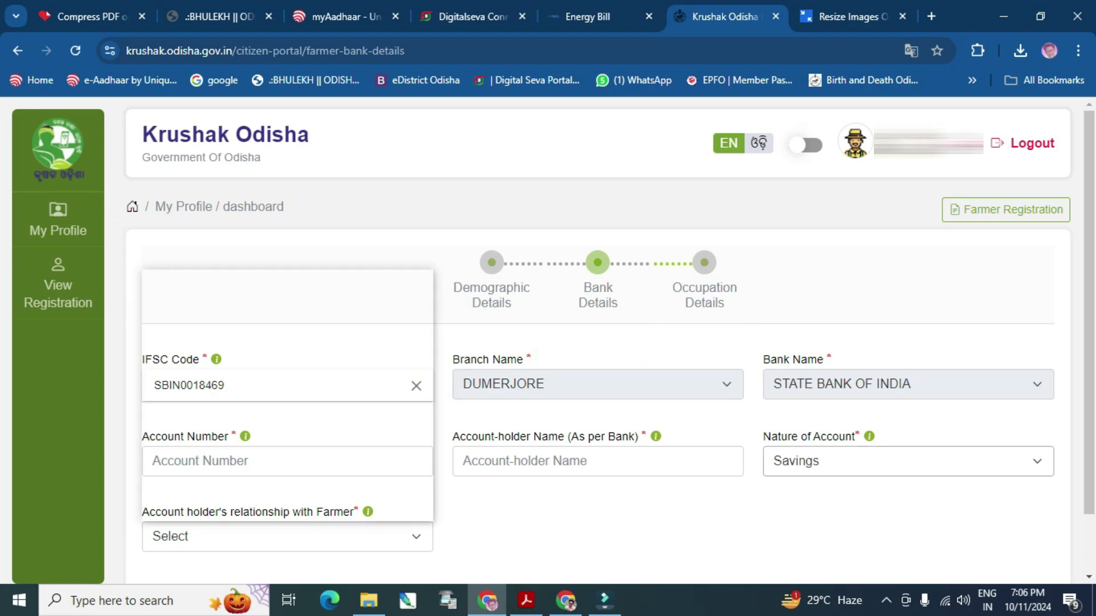
pyautogui.press('Down')
pyautogui.press('Down')
pyautogui.press('Up')
pyautogui.press('Return')
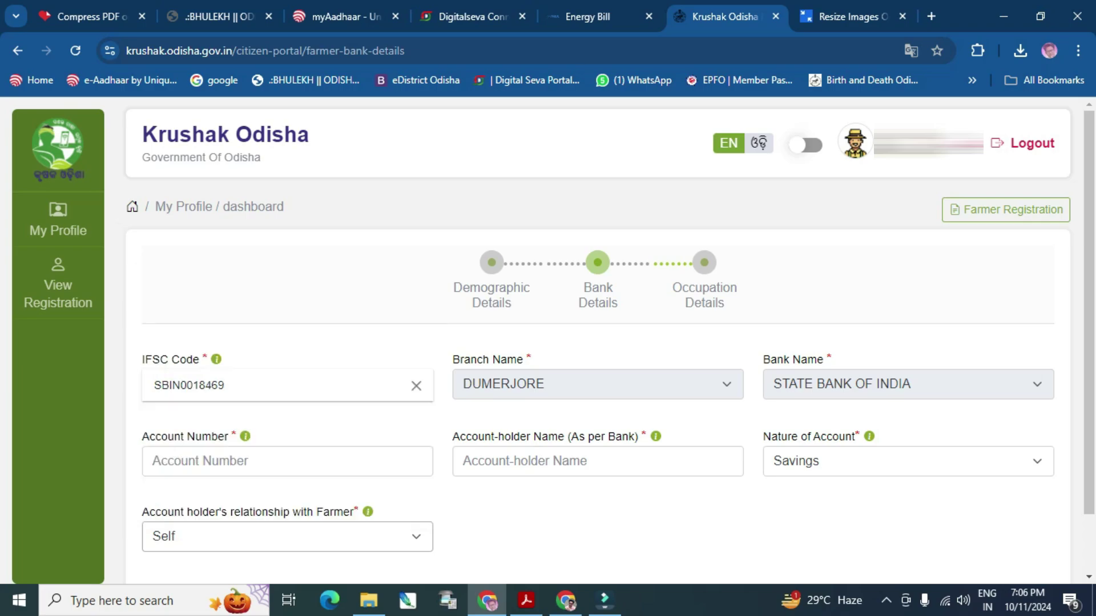
pyautogui.scroll(-1, 598, 388)
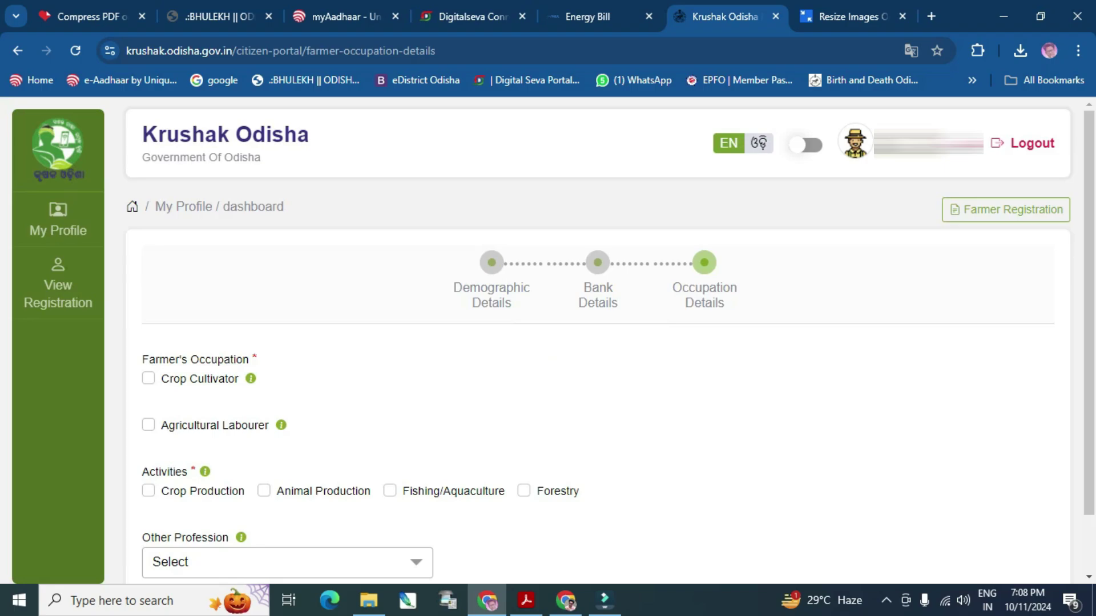
# Mark the farmer's occupation as Crop Cultivator and set the type of crop cultivator to Land Holder
pyautogui.click(148, 378)
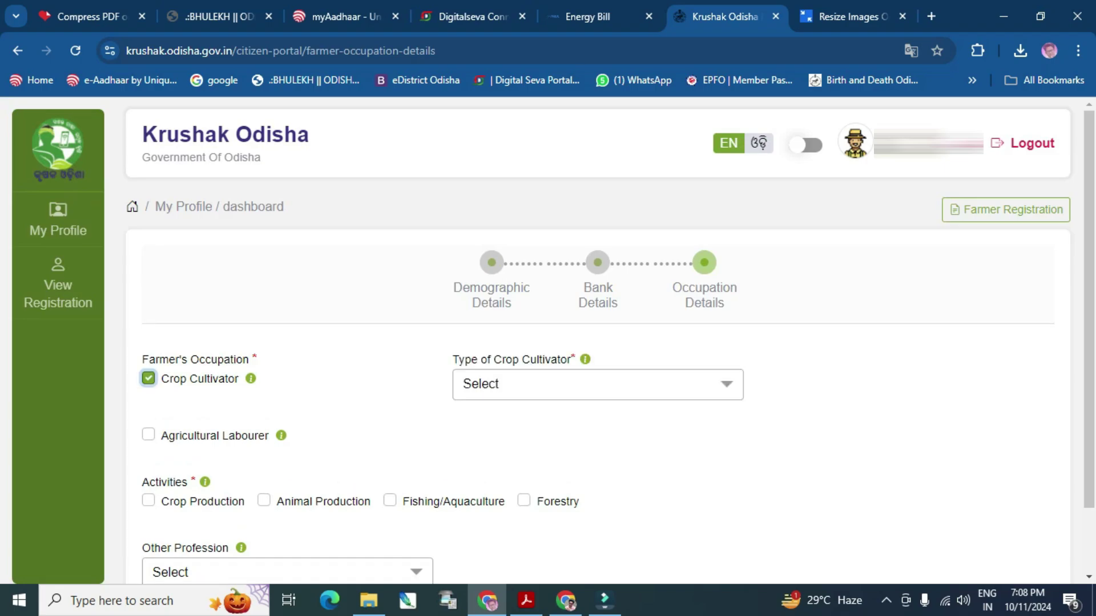
pyautogui.click(597, 385)
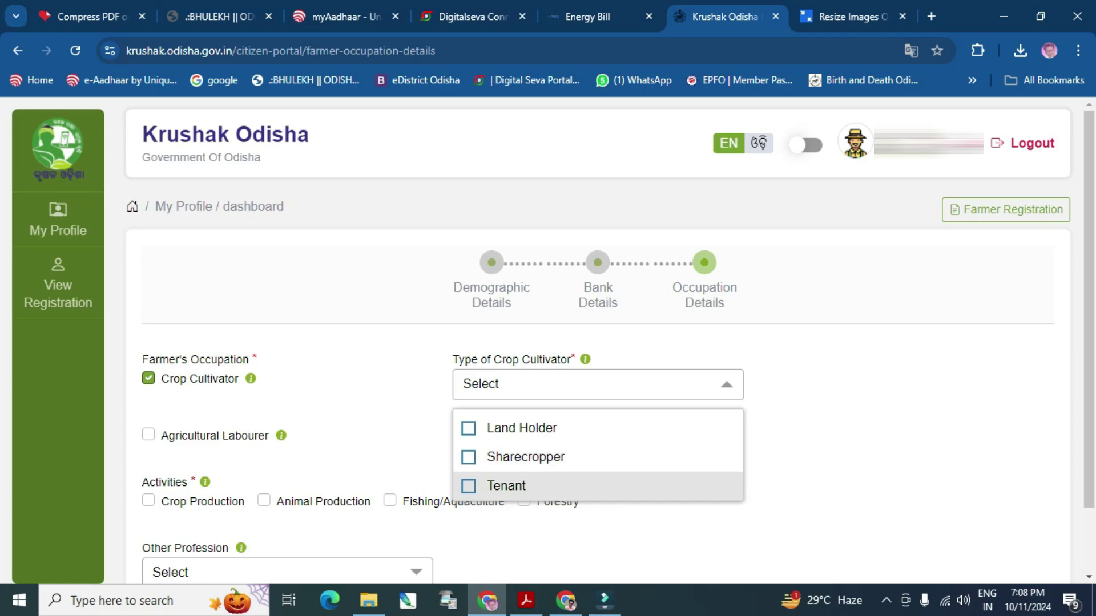
pyautogui.click(522, 428)
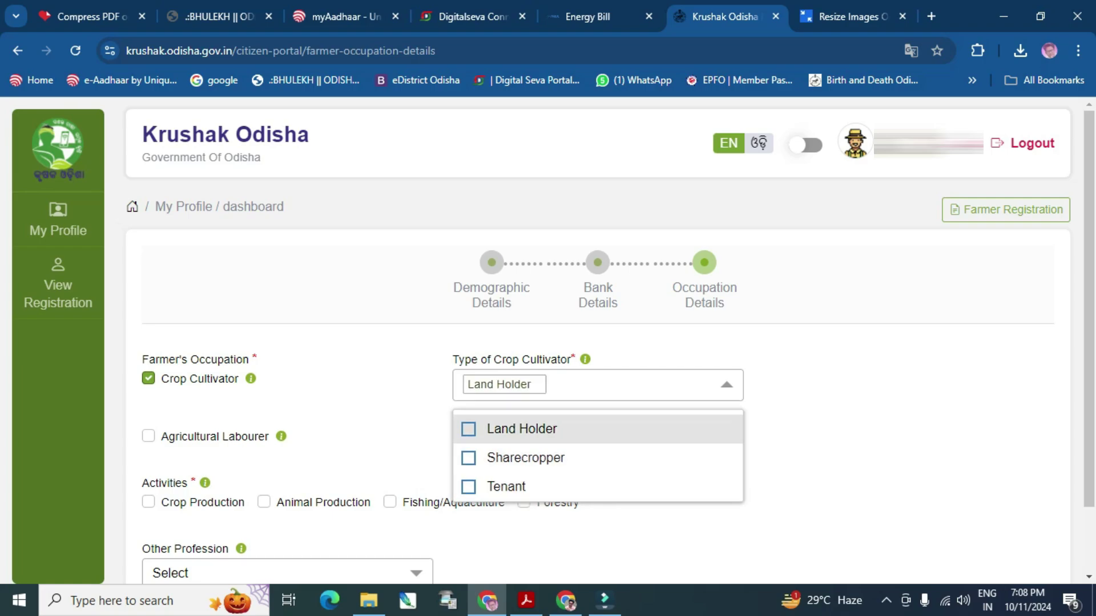
pyautogui.click(727, 383)
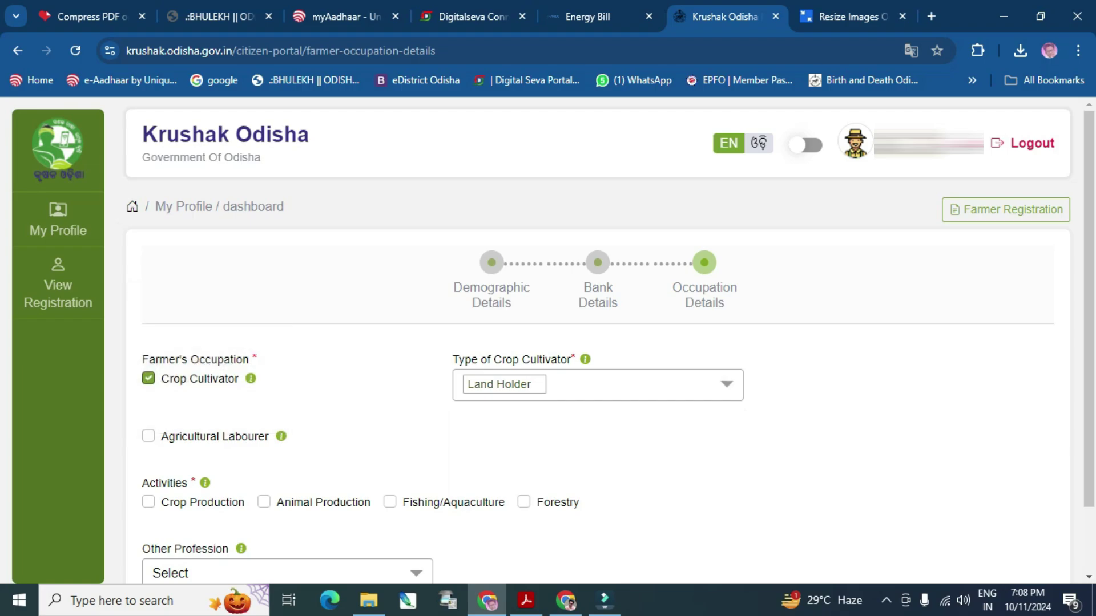
# Select only Crop Production as the farmer's activity, and save the occupation details, confirming to proceed with the registration
pyautogui.click(148, 502)
pyautogui.click(263, 502)
pyautogui.scroll(-2, 264, 502)
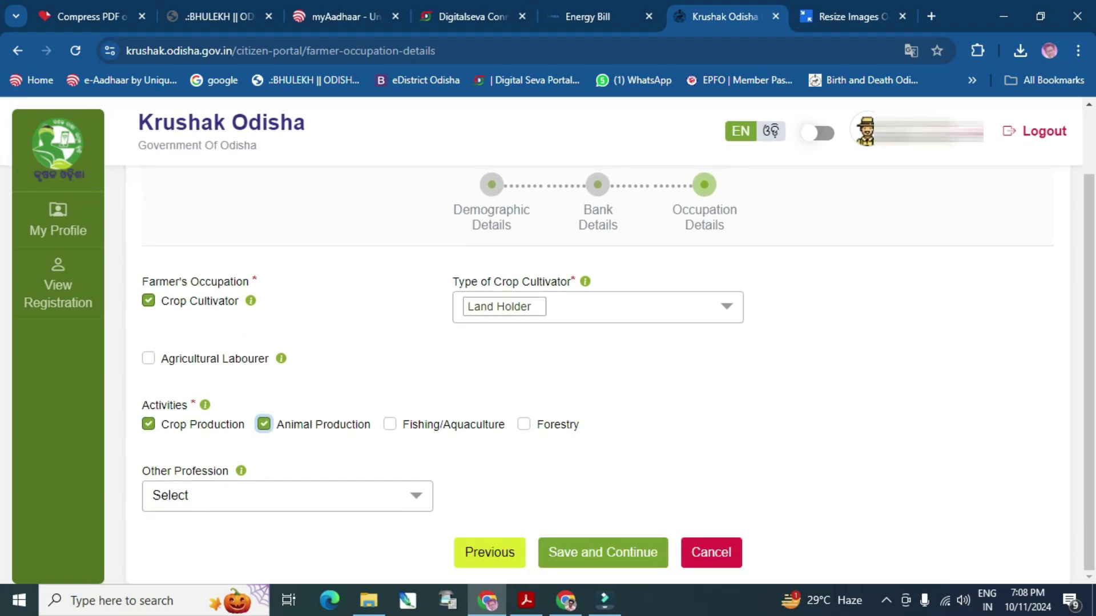
pyautogui.click(287, 496)
pyautogui.click(287, 497)
pyautogui.click(264, 424)
pyautogui.click(602, 553)
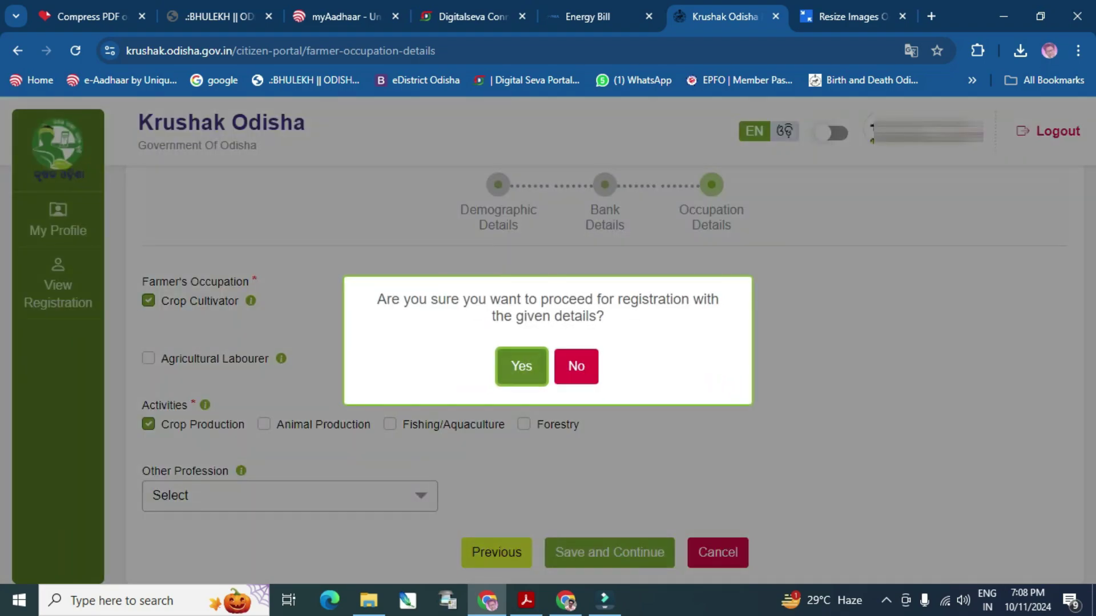
pyautogui.click(521, 366)
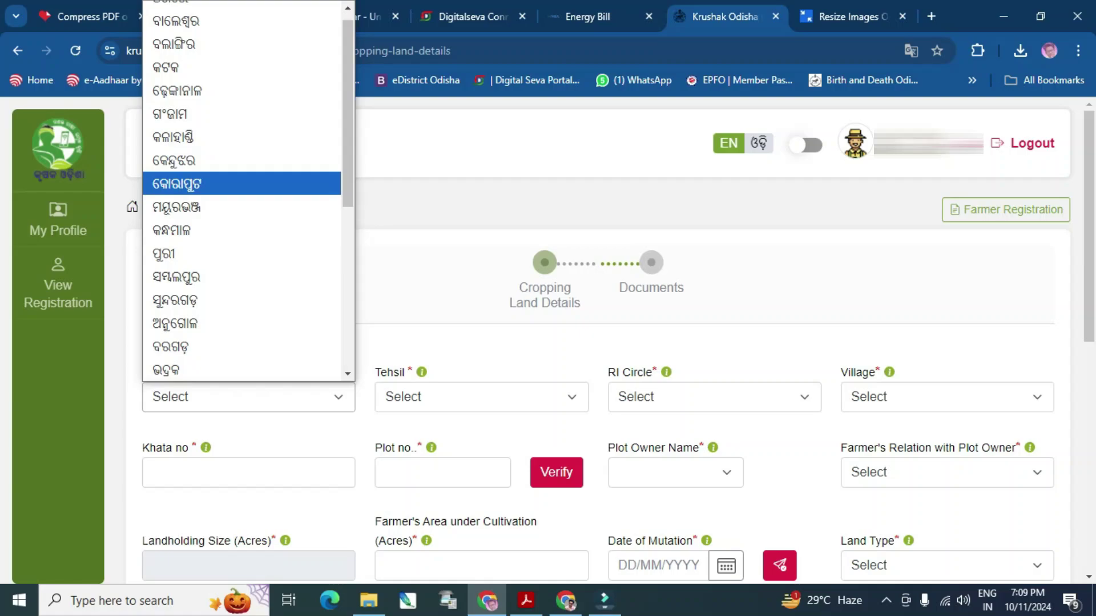
# Set the cropping land's District to ସୁନ୍ଦରଗଡ଼ and its Tehsil to ପାନପୋଷ ( କୁଆଁରମୁଣ୍ଡା )
pyautogui.press('Down')
pyautogui.press('Down')
pyautogui.press('Down')
pyautogui.press('Down')
pyautogui.press('Down')
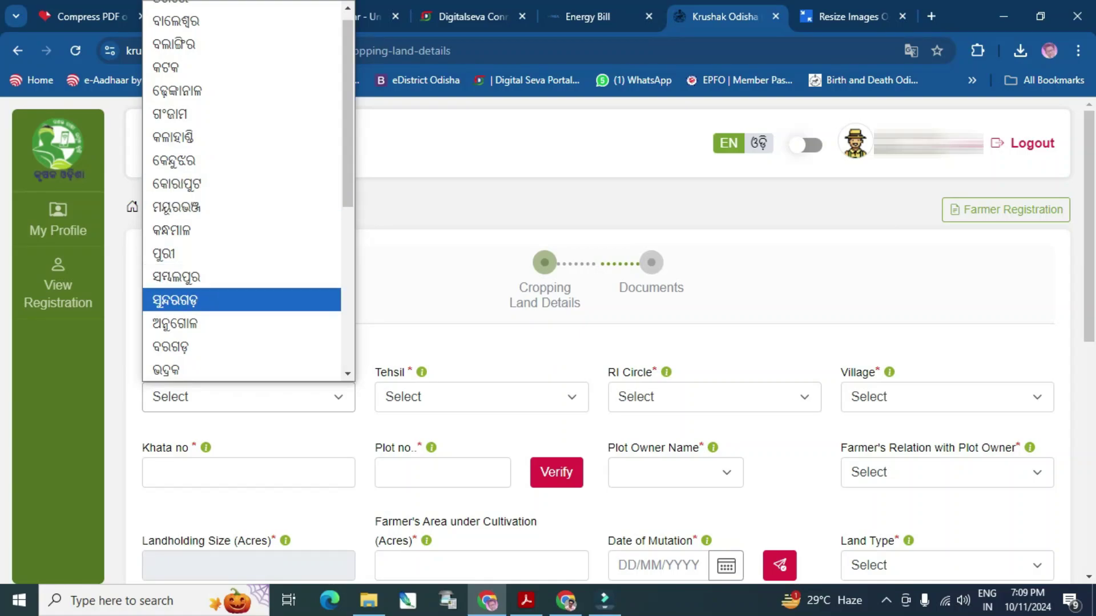
pyautogui.press('Return')
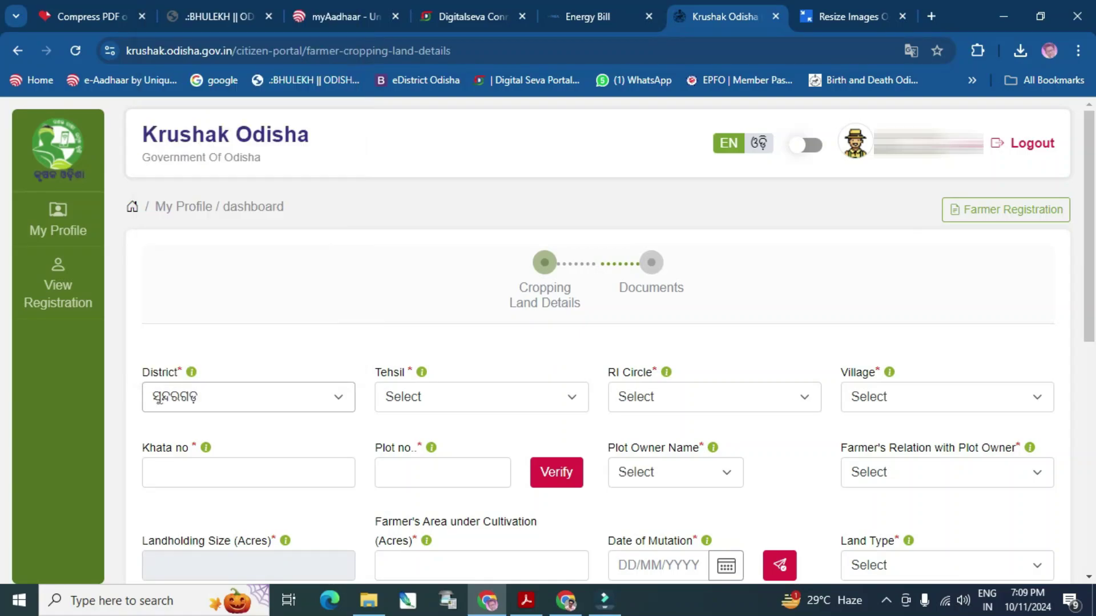
pyautogui.click(481, 397)
pyautogui.click(451, 67)
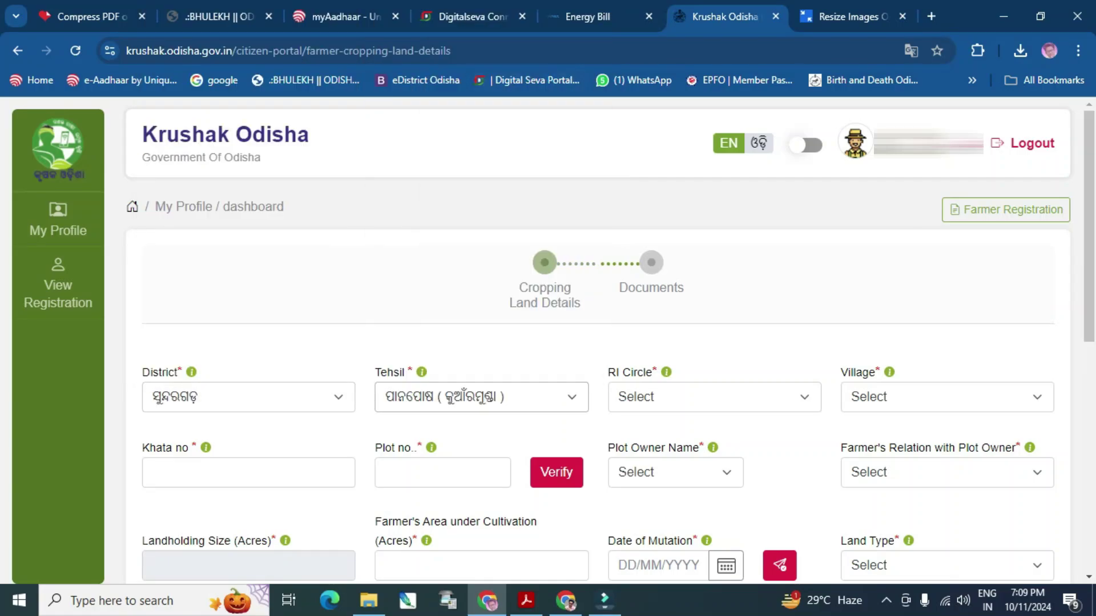
# Set the cropping land's RI Circle to ପଦ୍ମପୁର and its Village to ଡୁମେର ଯୋର
pyautogui.click(714, 397)
pyautogui.click(662, 276)
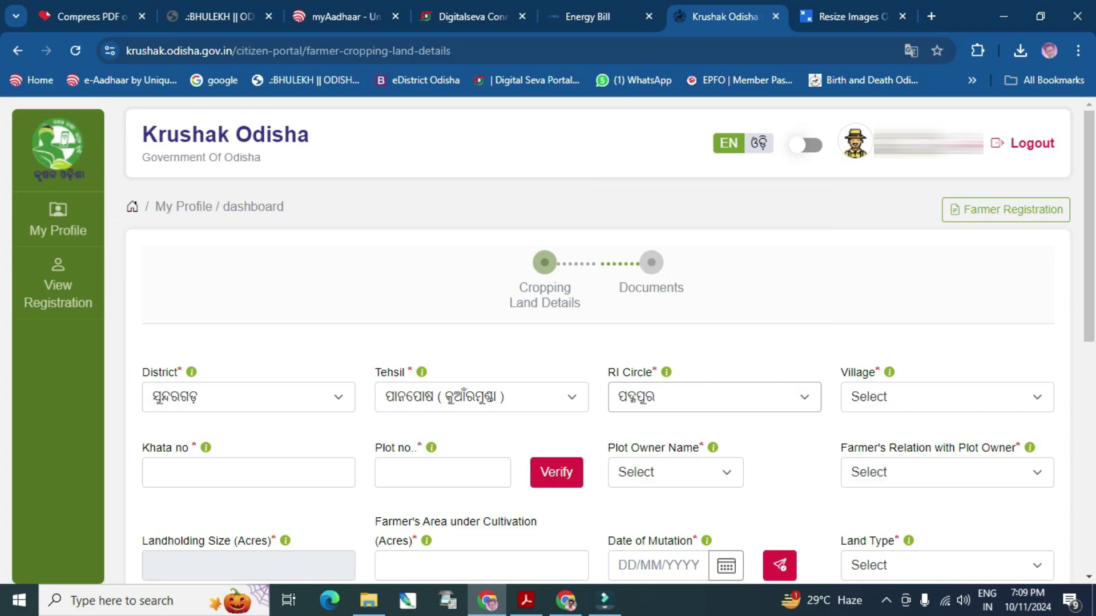
pyautogui.click(947, 397)
pyautogui.click(901, 324)
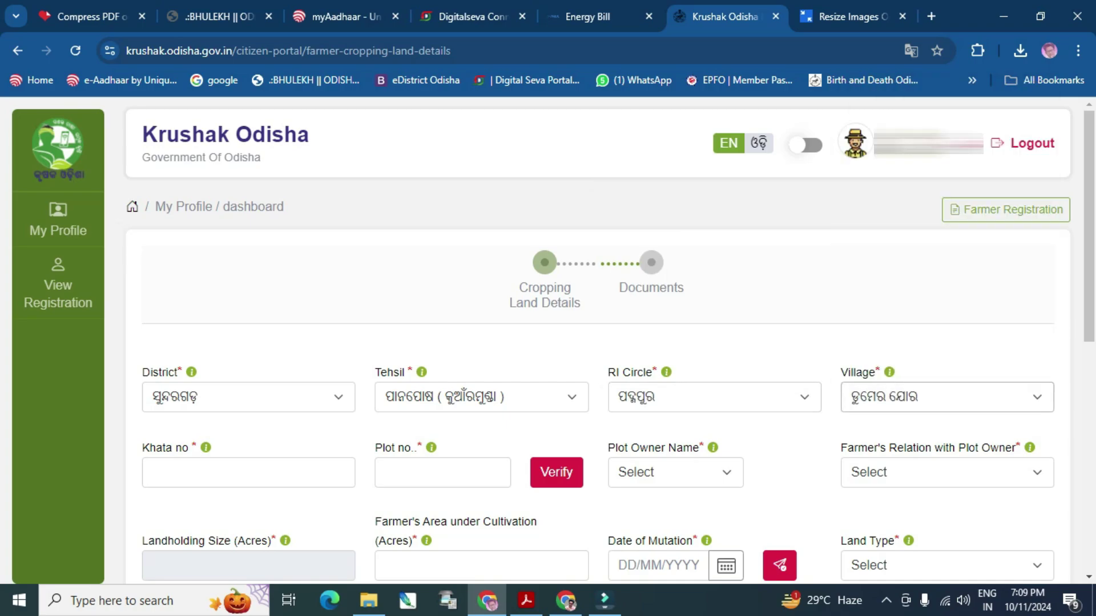
# Enter the land's khata number and look up the matching plot in the land record PDF in Acrobat
pyautogui.click(248, 473)
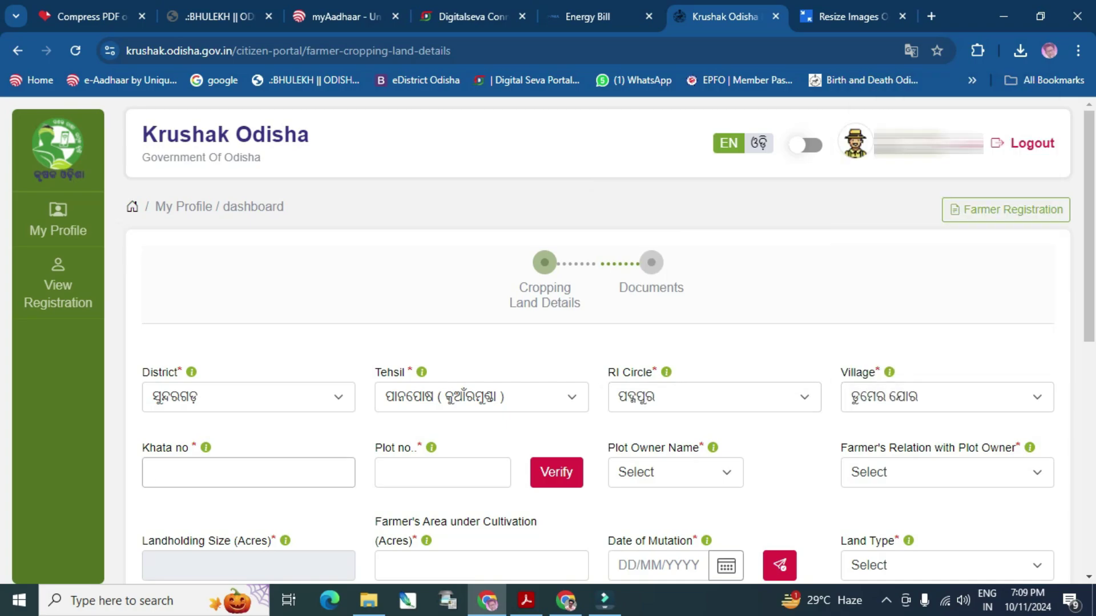
pyautogui.write('2')
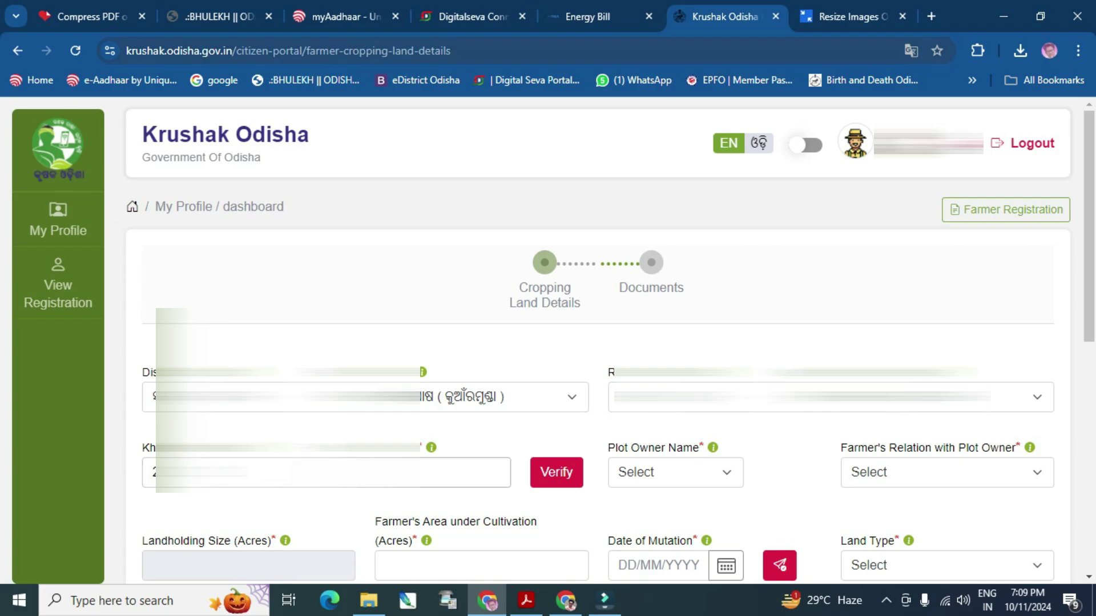
pyautogui.click(219, 17)
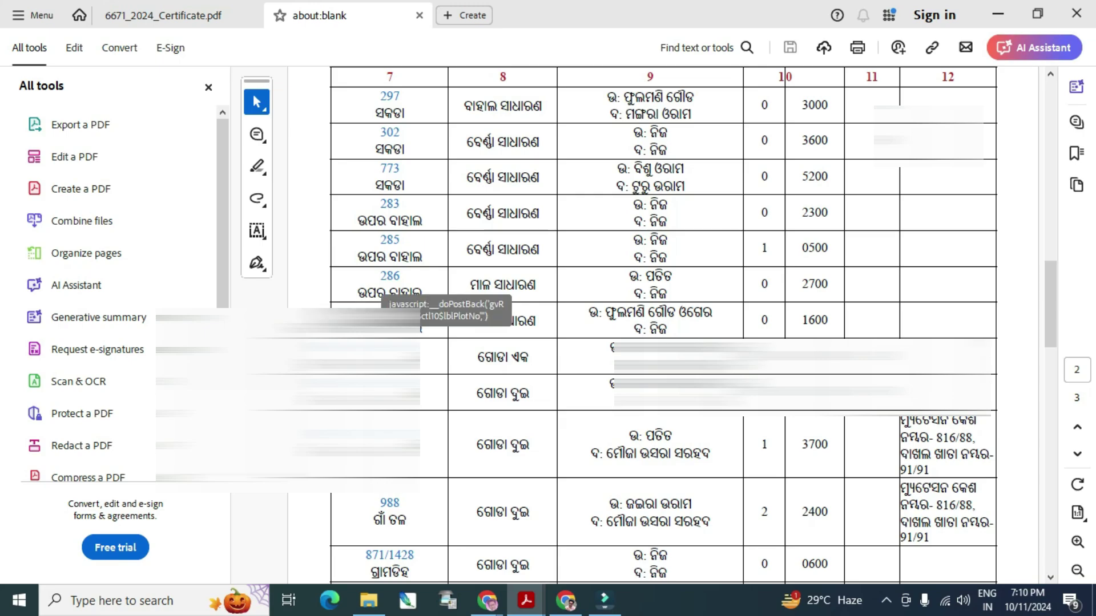
pyautogui.click(381, 240)
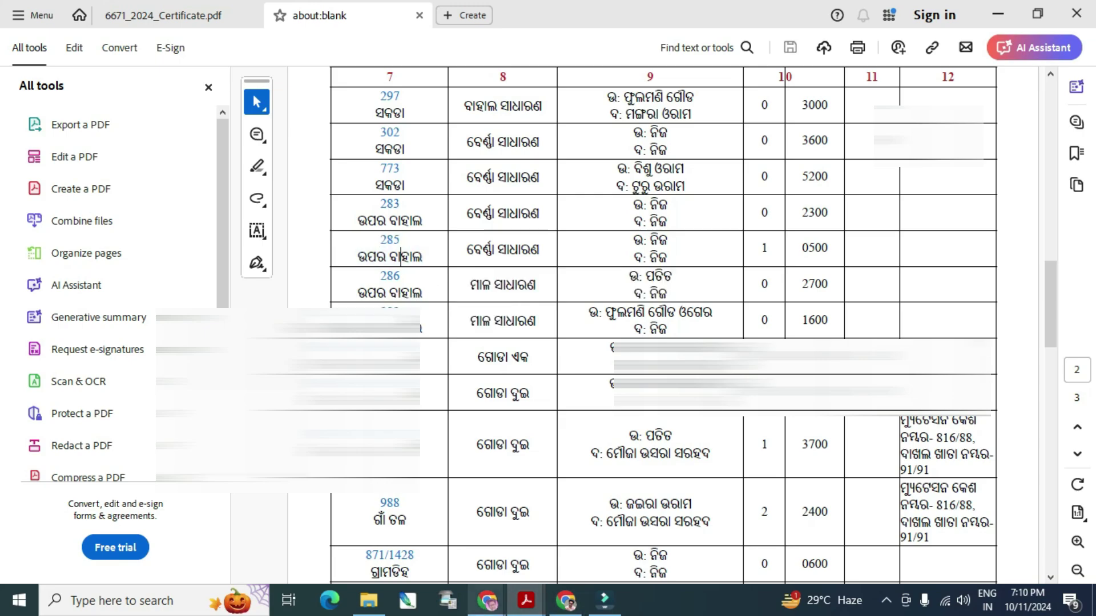
# Return to the Krushak Odisha page in Chrome and verify the land by its khata and plot numbers, acknowledging the result
pyautogui.moveTo(487, 600)
pyautogui.click(422, 525)
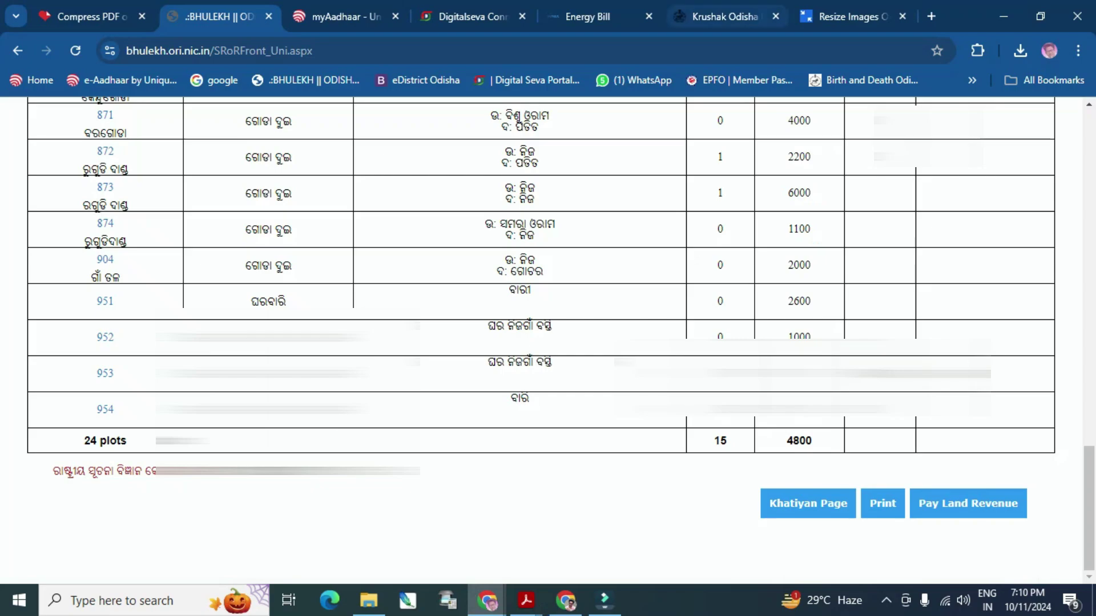
pyautogui.click(725, 16)
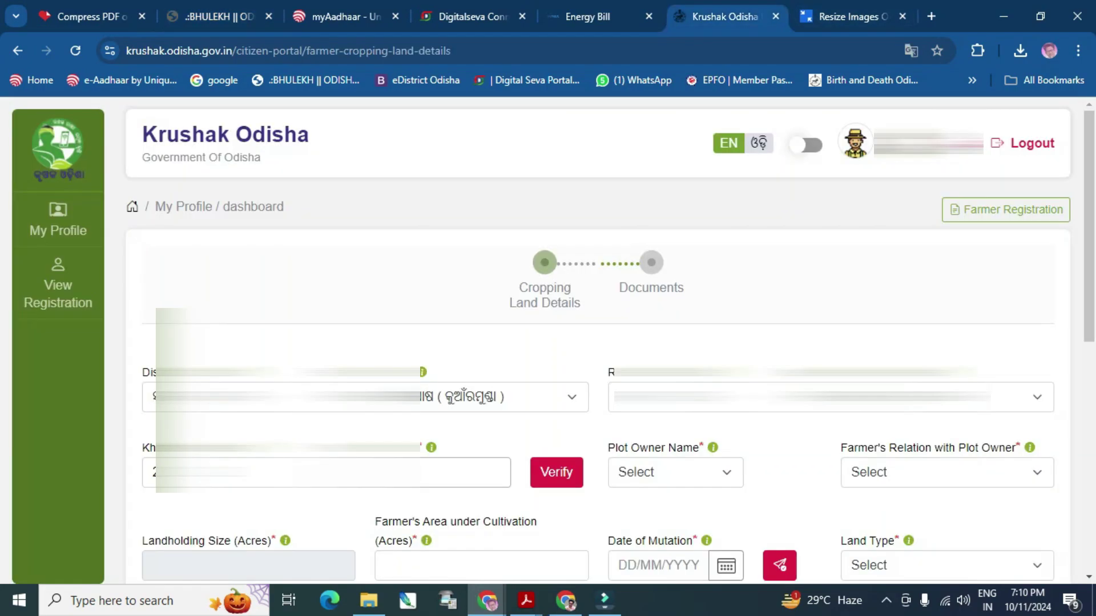
pyautogui.click(556, 471)
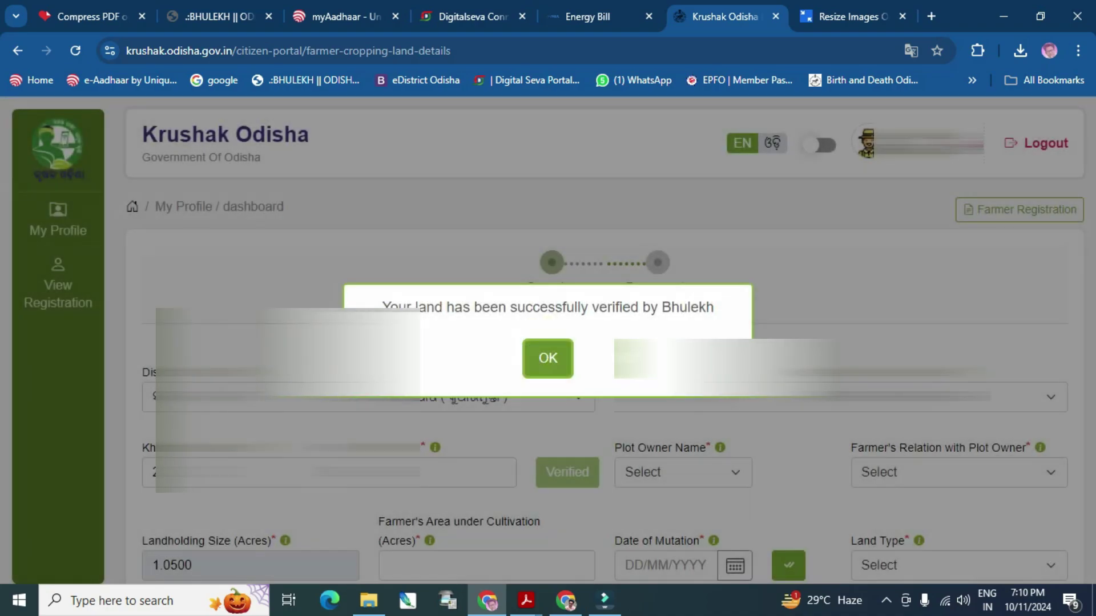
pyautogui.click(547, 358)
# Select the plot owner's name and set the Farmer's Relation with Plot Owner to In-laws
pyautogui.click(683, 472)
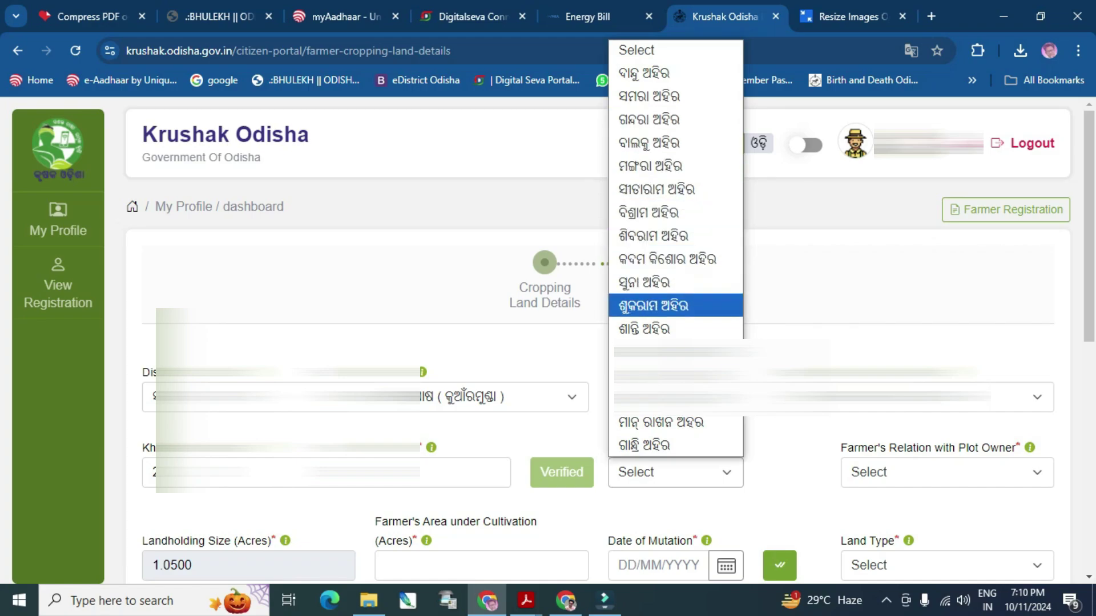
pyautogui.click(656, 190)
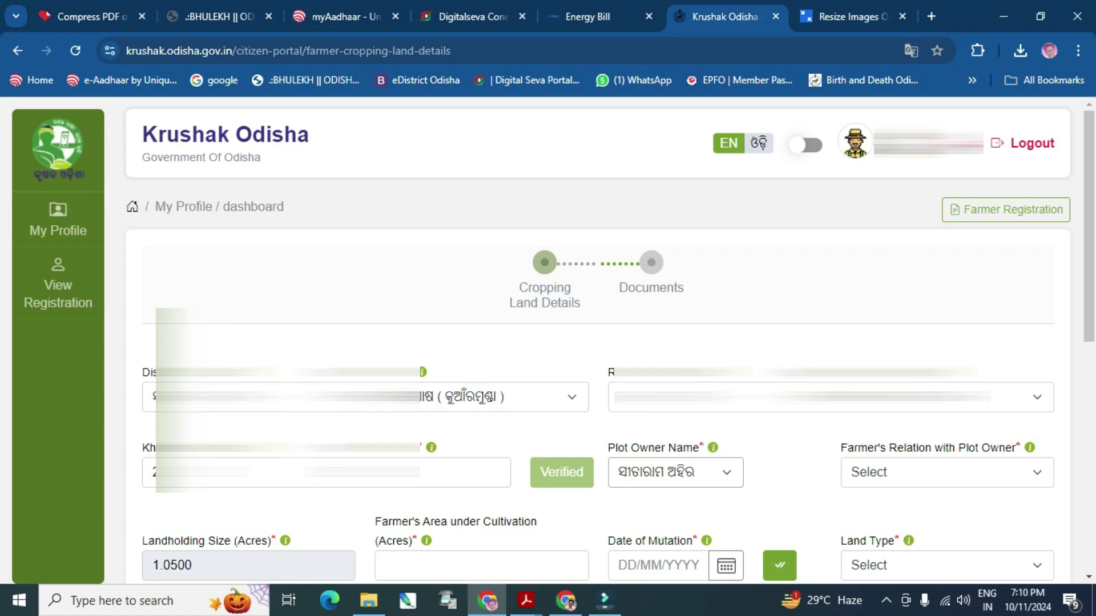
pyautogui.click(946, 473)
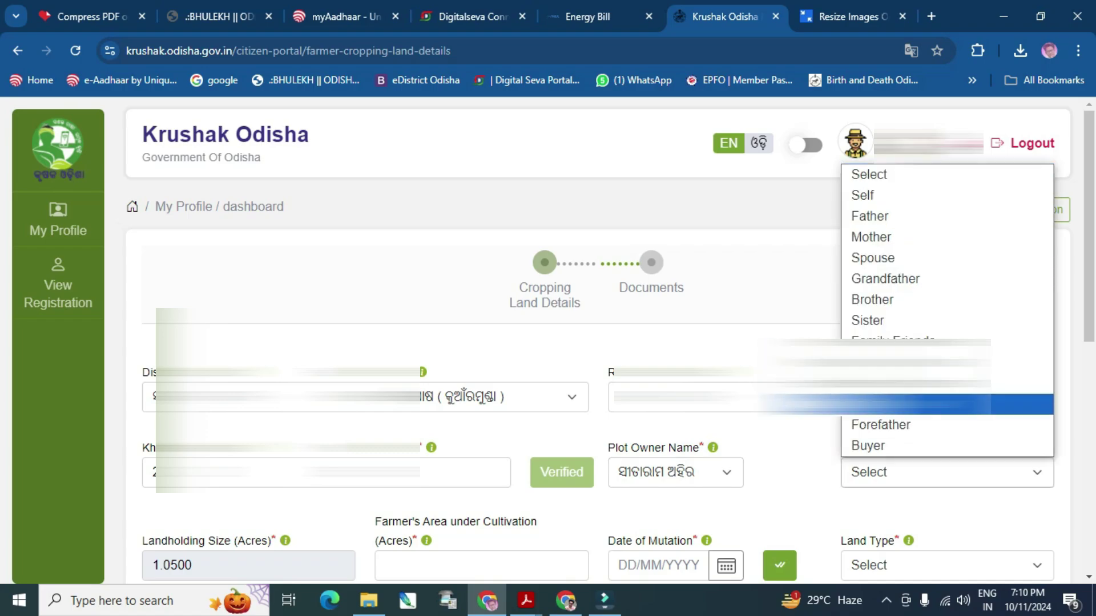
pyautogui.click(913, 404)
pyautogui.click(946, 472)
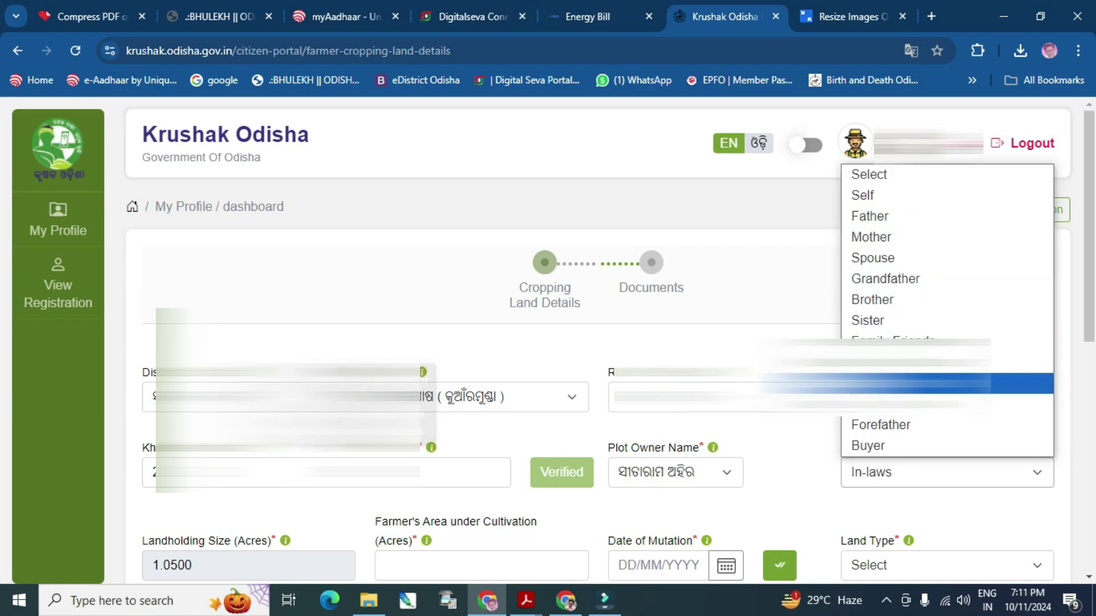
pyautogui.click(913, 384)
# Enter 1.0500 acres as the Farmer's Area under Cultivation
pyautogui.scroll(-1, 913, 384)
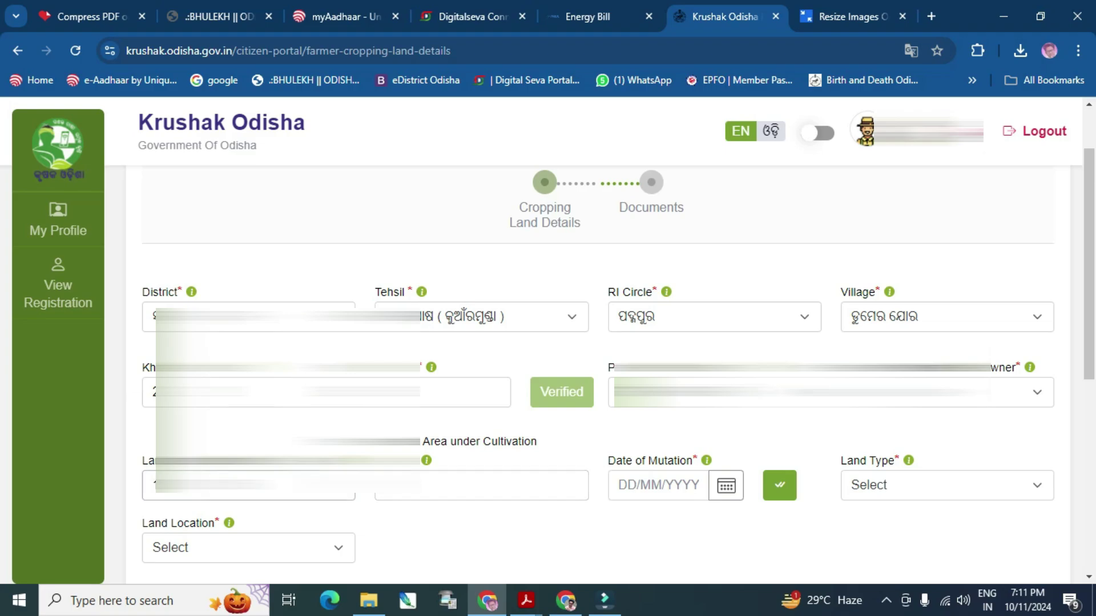
pyautogui.write('1.0')
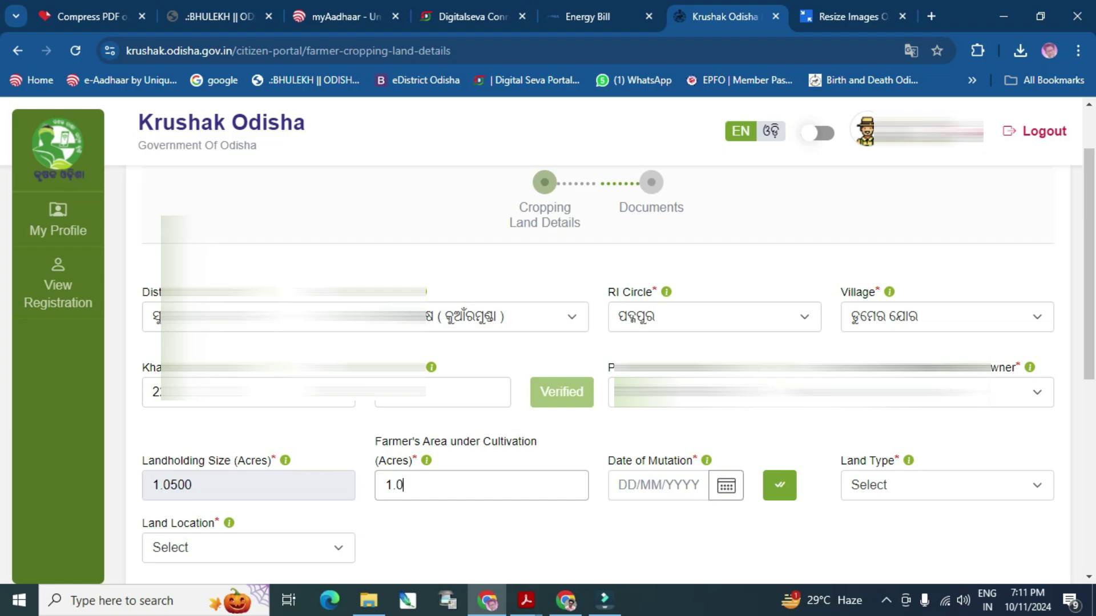
pyautogui.write('500')
# Switch to the land record PDF in Acrobat and find the final publication date on its first page, highlighting it
pyautogui.moveTo(525, 600)
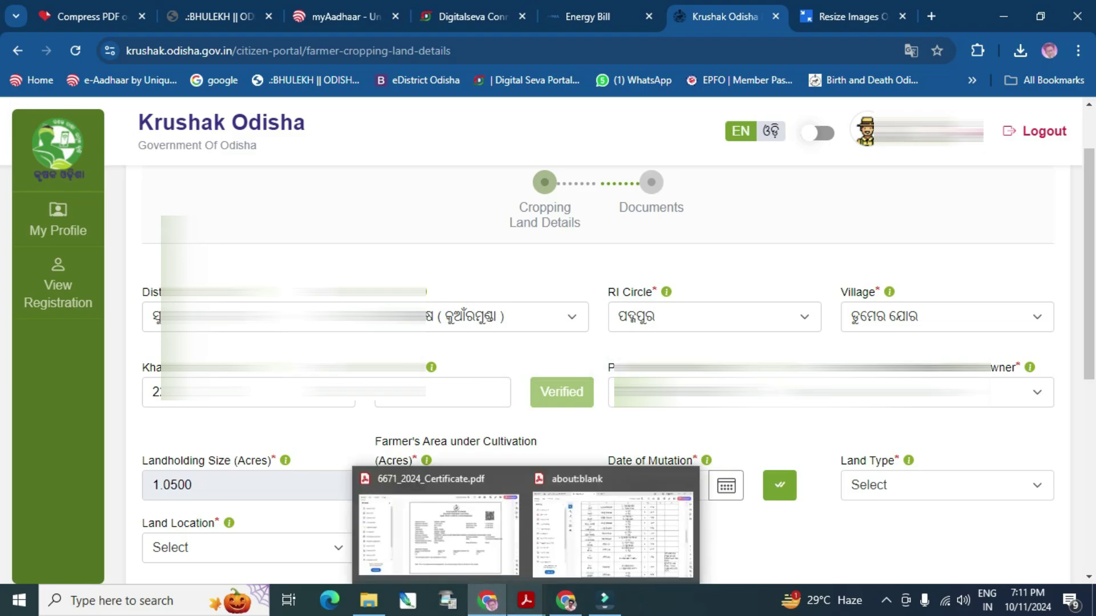
pyautogui.click(611, 514)
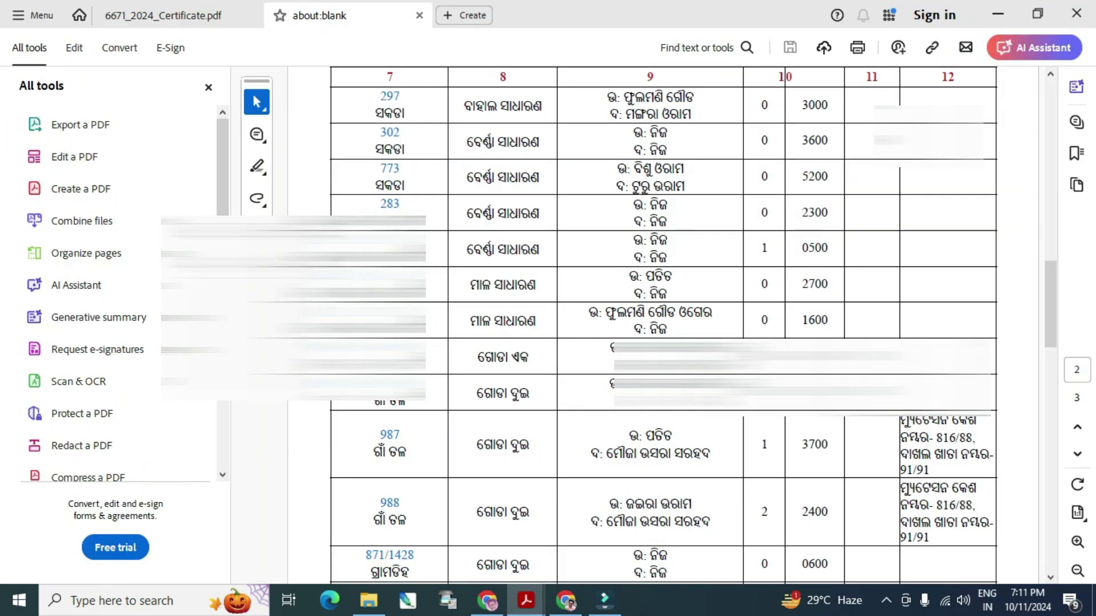
pyautogui.scroll(9, 662, 319)
pyautogui.scroll(1, 662, 319)
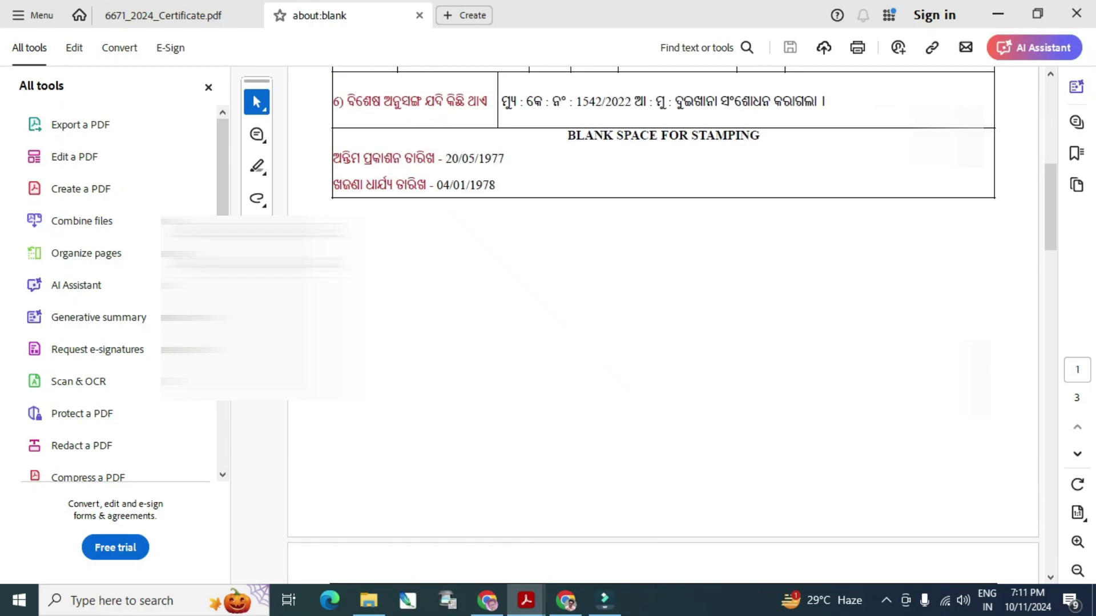
pyautogui.moveTo(445, 158)
pyautogui.mouseDown()
pyautogui.moveTo(459, 159)
pyautogui.moveTo(468, 186)
pyautogui.moveTo(445, 158)
pyautogui.mouseUp()
pyautogui.click(514, 228)
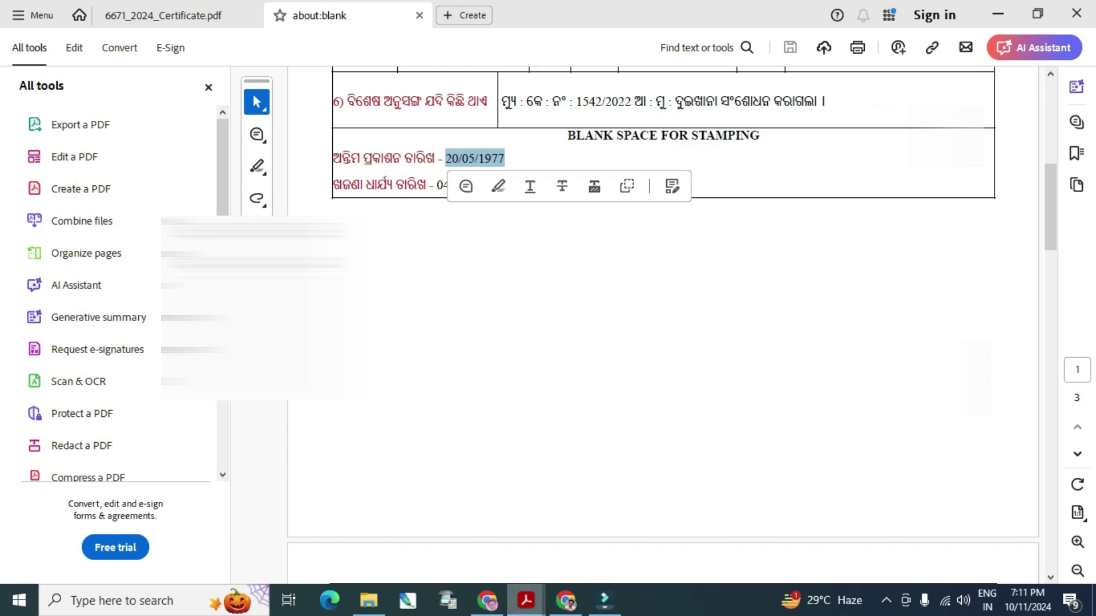
# Return to the Krushak Odisha page in Chrome and set the Date of Mutation to 20/05/1977 and the Land Type to Low land
pyautogui.hotkey('alt', 'Tab')
pyautogui.click(726, 486)
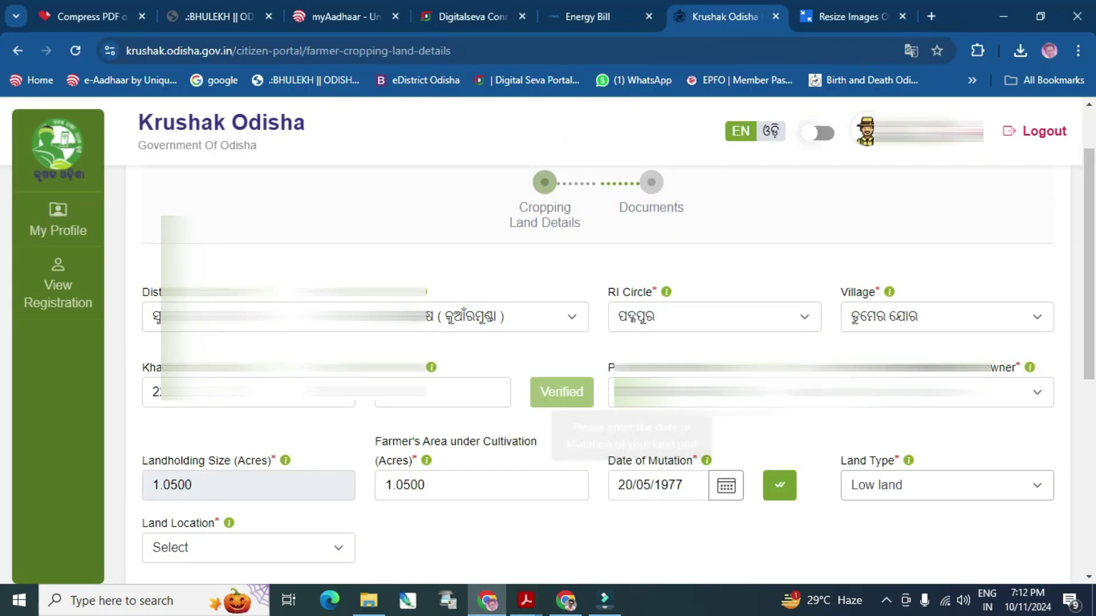
pyautogui.click(946, 486)
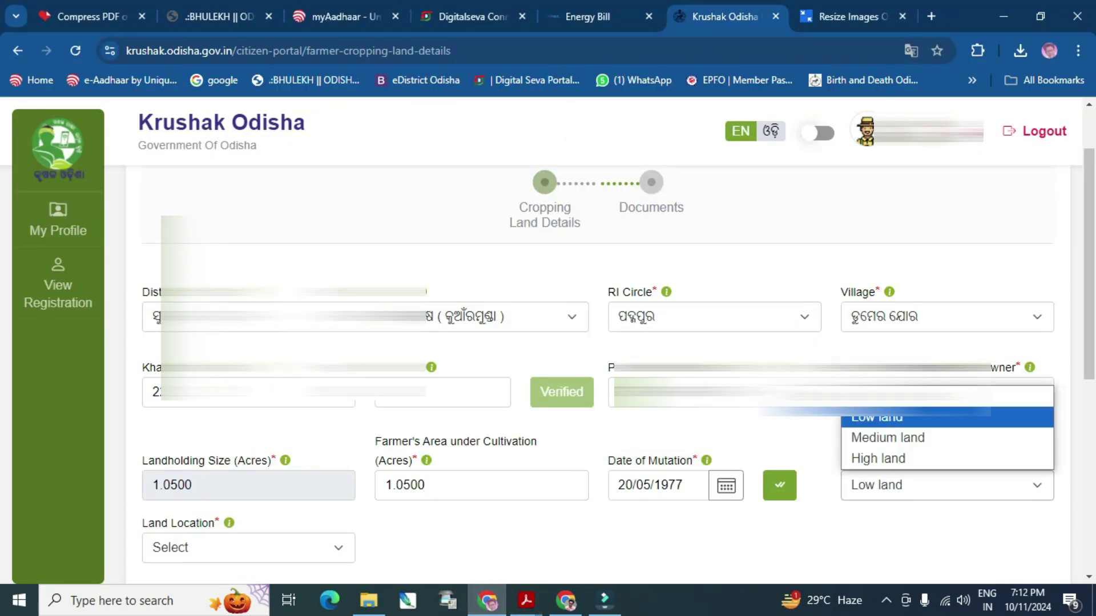
pyautogui.click(890, 417)
# Set the Land Location to Rural
pyautogui.press('Tab')
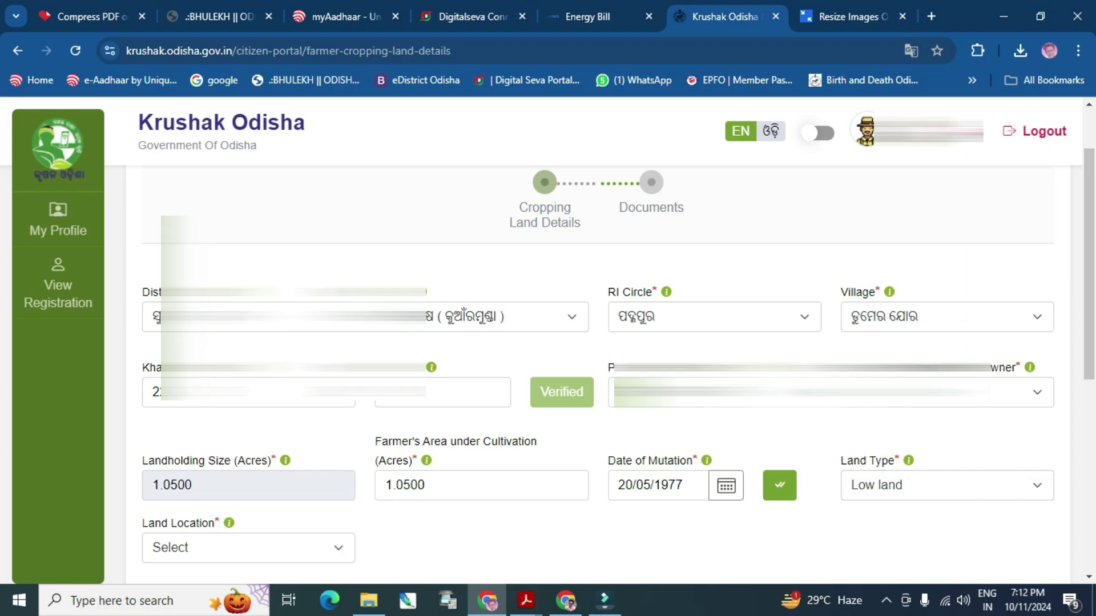
pyautogui.hotkey('alt', 'Down')
pyautogui.press('Down')
pyautogui.press('Down')
pyautogui.press('Down')
pyautogui.press('Up')
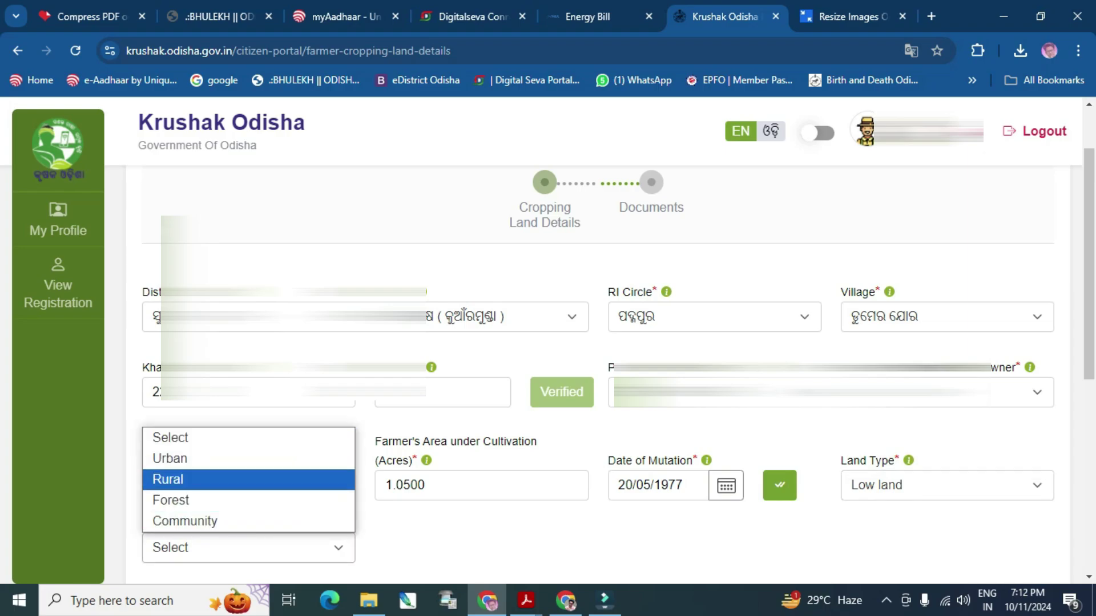
pyautogui.click(229, 480)
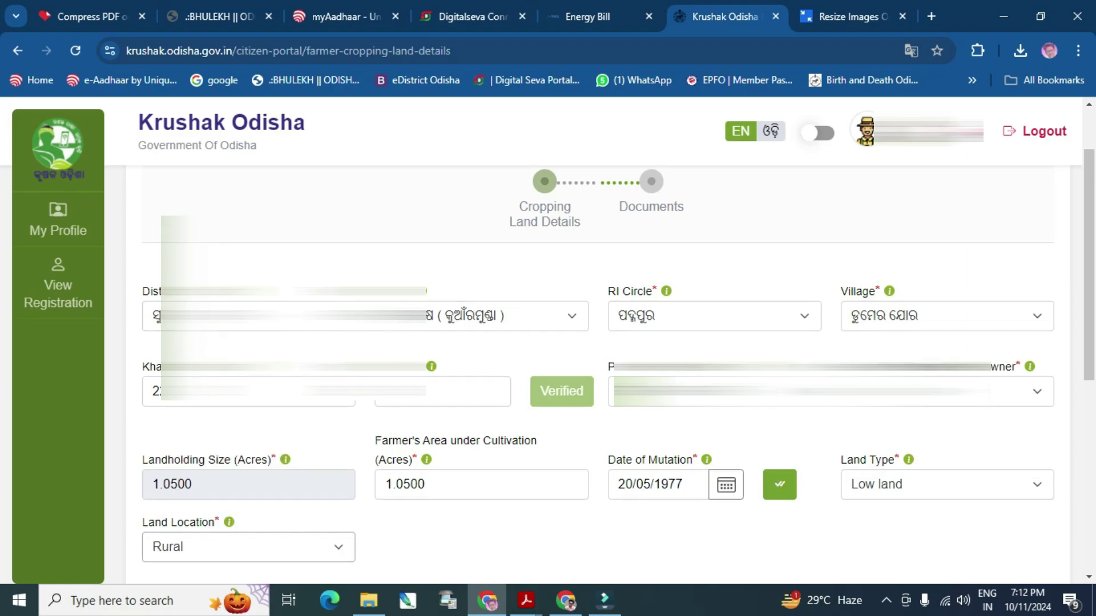
# Choose Paddy as the Kharif crop in the Crop Details and close the crop list
pyautogui.scroll(-1, 249, 480)
pyautogui.scroll(-1, 616, 383)
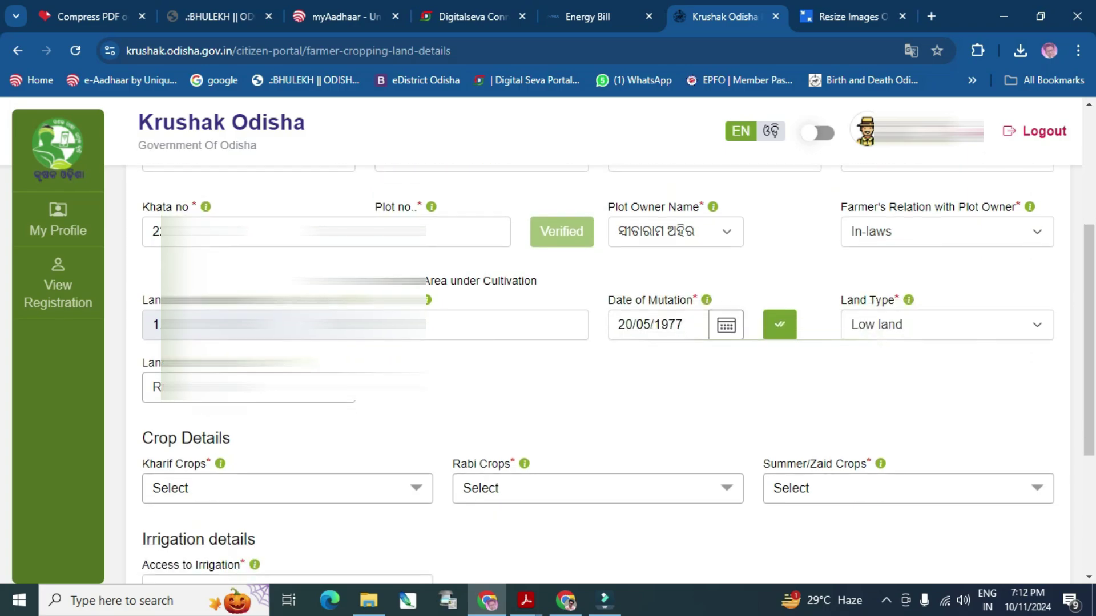
pyautogui.click(288, 488)
pyautogui.scroll(-1, 287, 485)
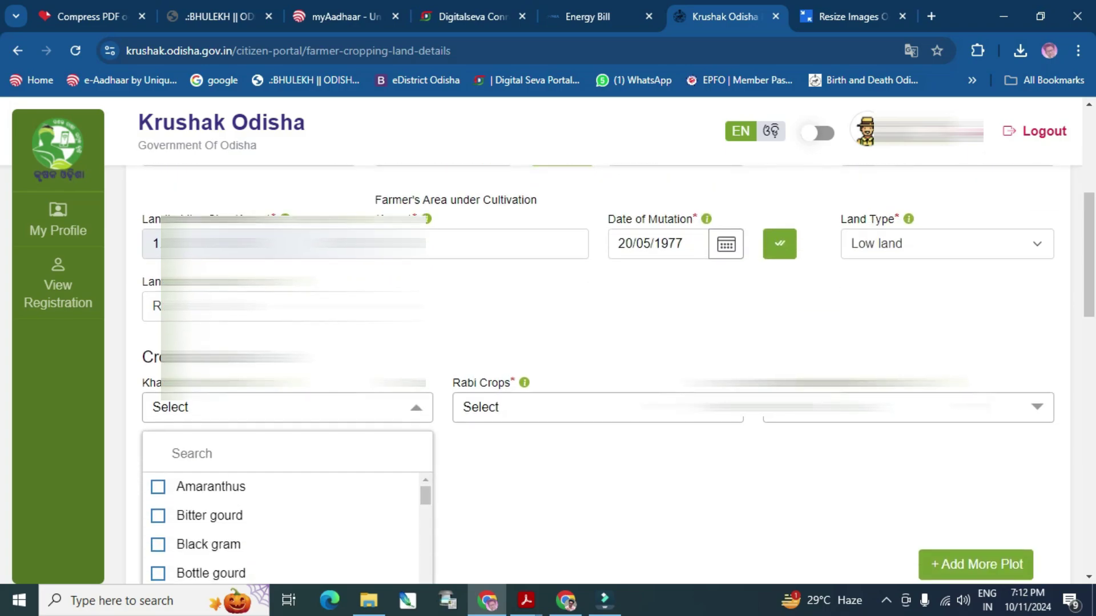
pyautogui.scroll(-2, 287, 438)
pyautogui.scroll(-10, 279, 451)
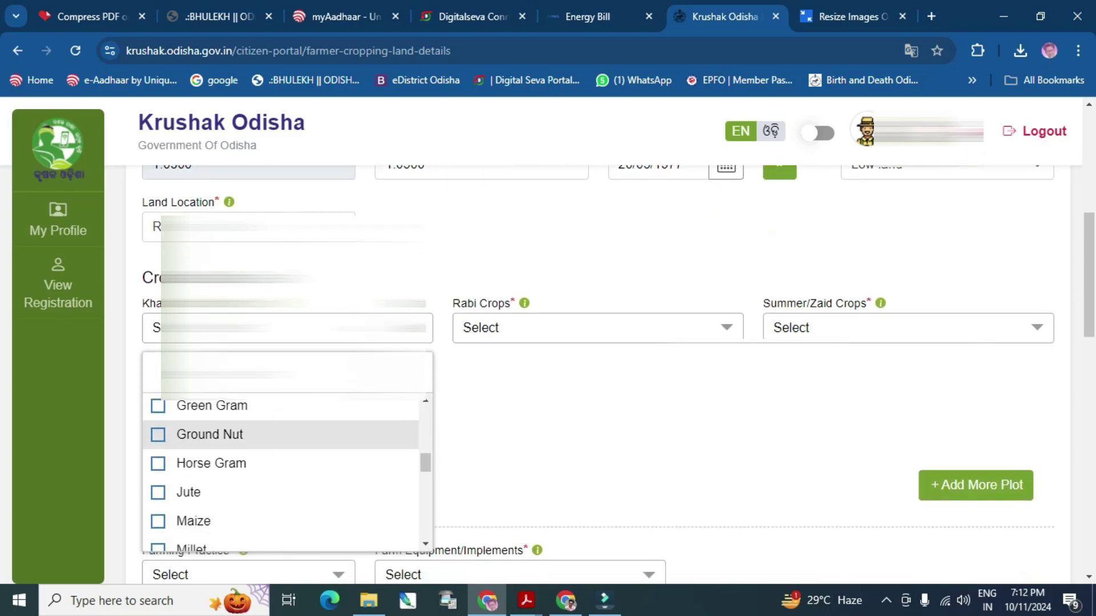
pyautogui.scroll(-5, 279, 451)
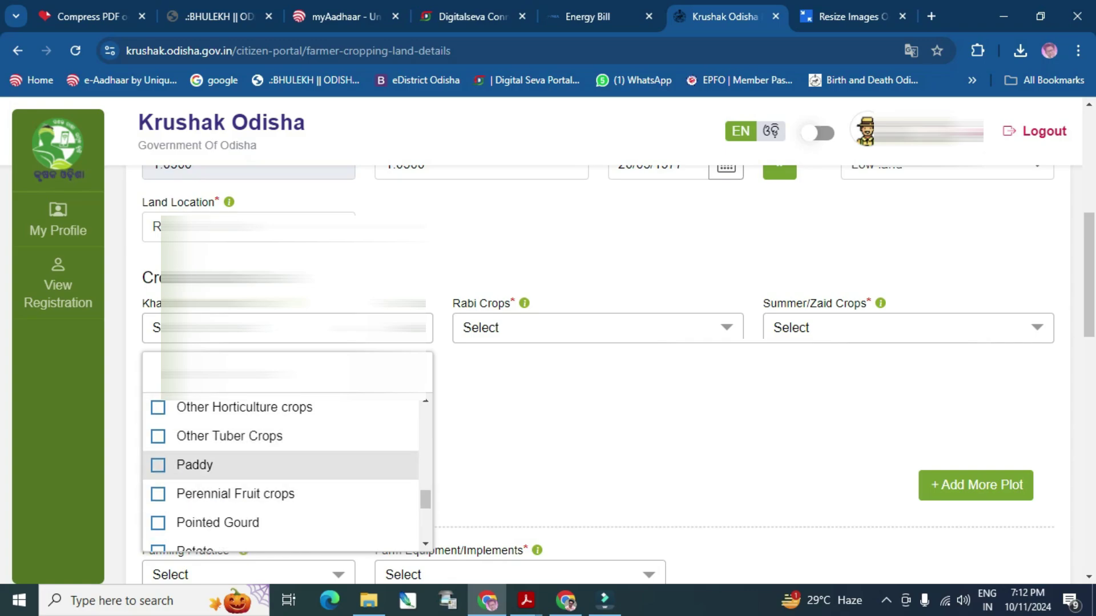
pyautogui.click(280, 463)
pyautogui.click(288, 329)
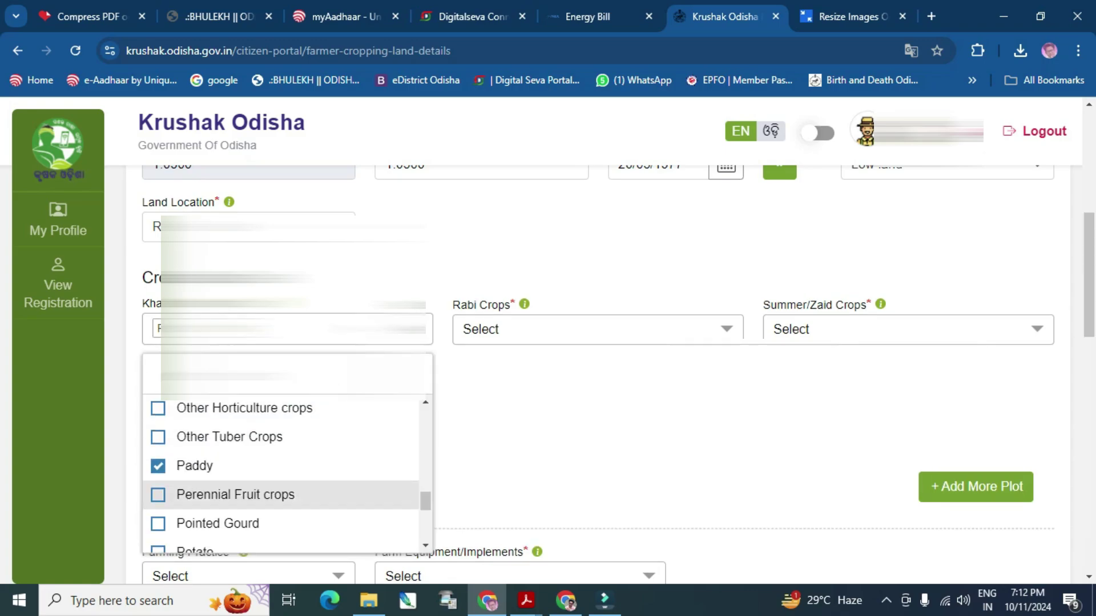
pyautogui.scroll(-1, 279, 476)
pyautogui.scroll(3, 279, 481)
pyautogui.click(502, 425)
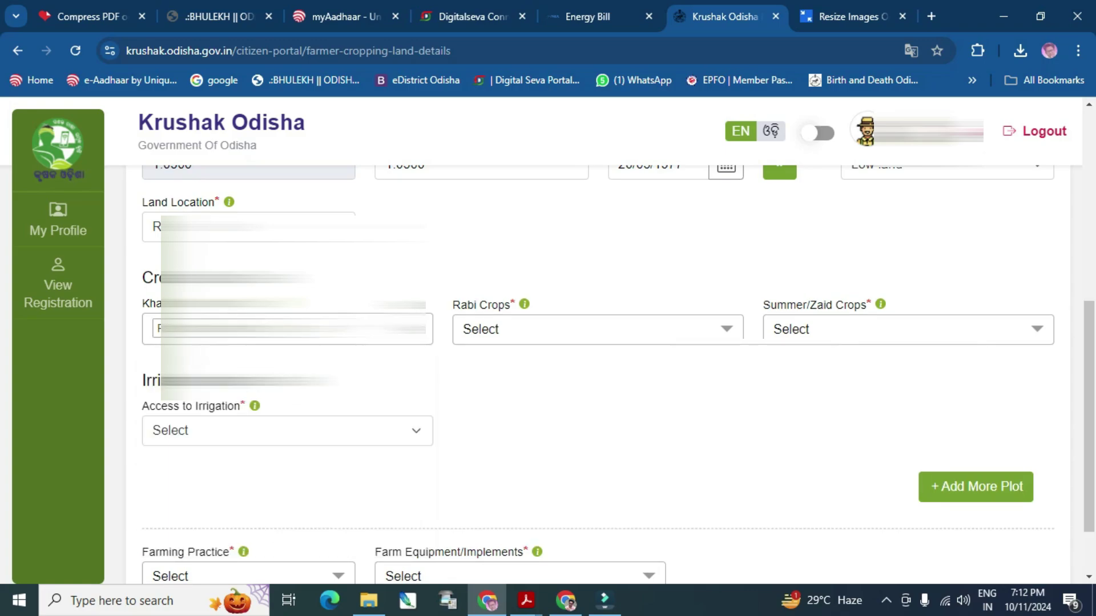
# Set Access to Irrigation to No in the Irrigation details
pyautogui.click(287, 431)
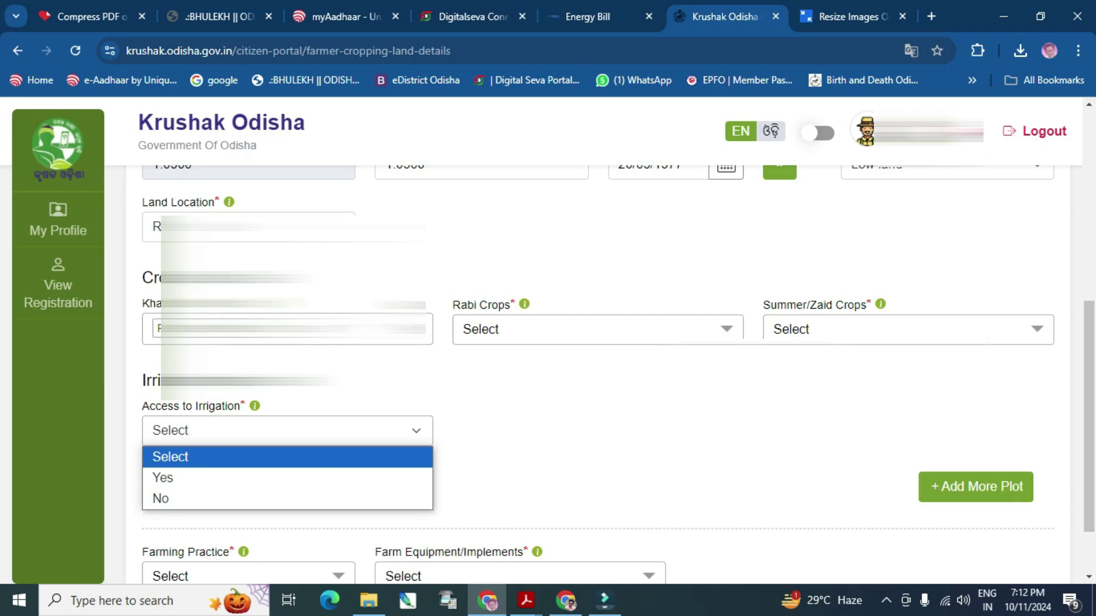
pyautogui.press('Down')
pyautogui.press('Down')
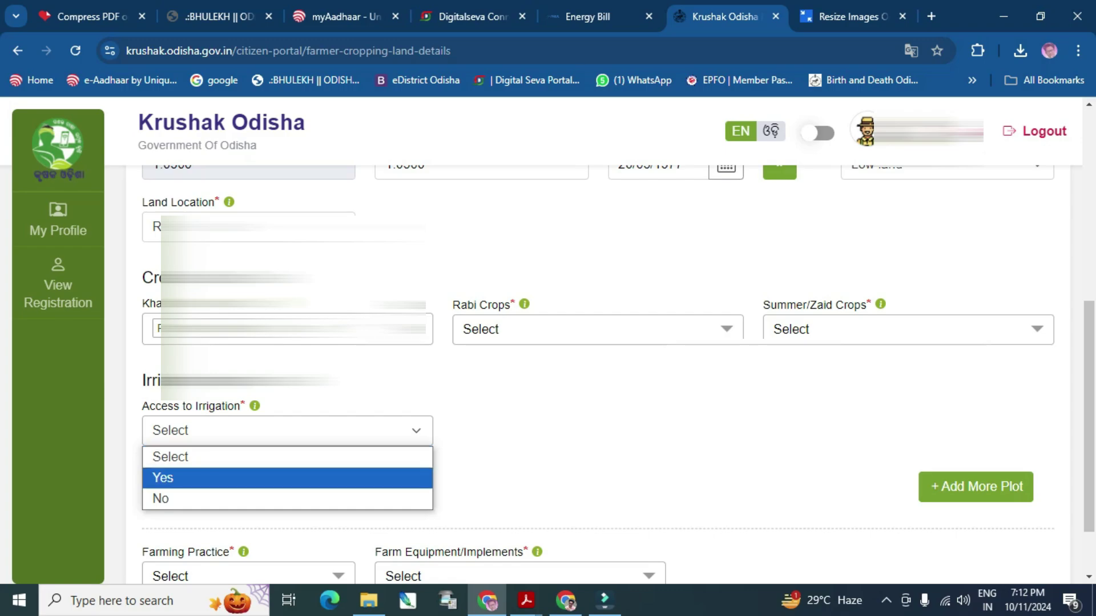
pyautogui.press('Return')
# Choose Integrated Farming as the Farming Practice
pyautogui.scroll(-1, 570, 343)
pyautogui.click(248, 496)
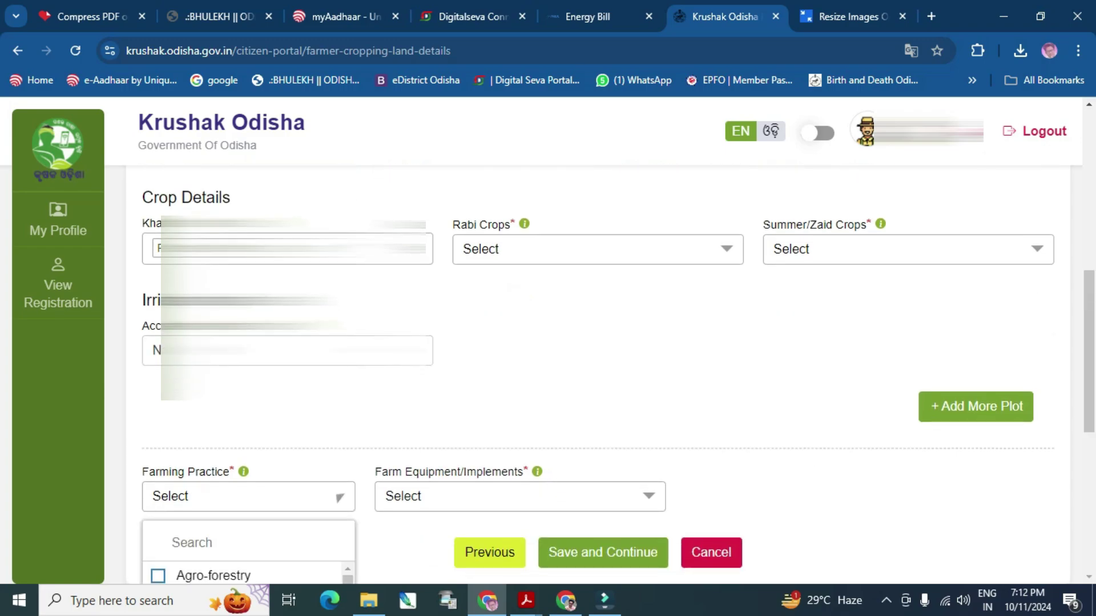
pyautogui.scroll(-3, 570, 342)
pyautogui.scroll(-2, 245, 451)
pyautogui.scroll(2, 245, 448)
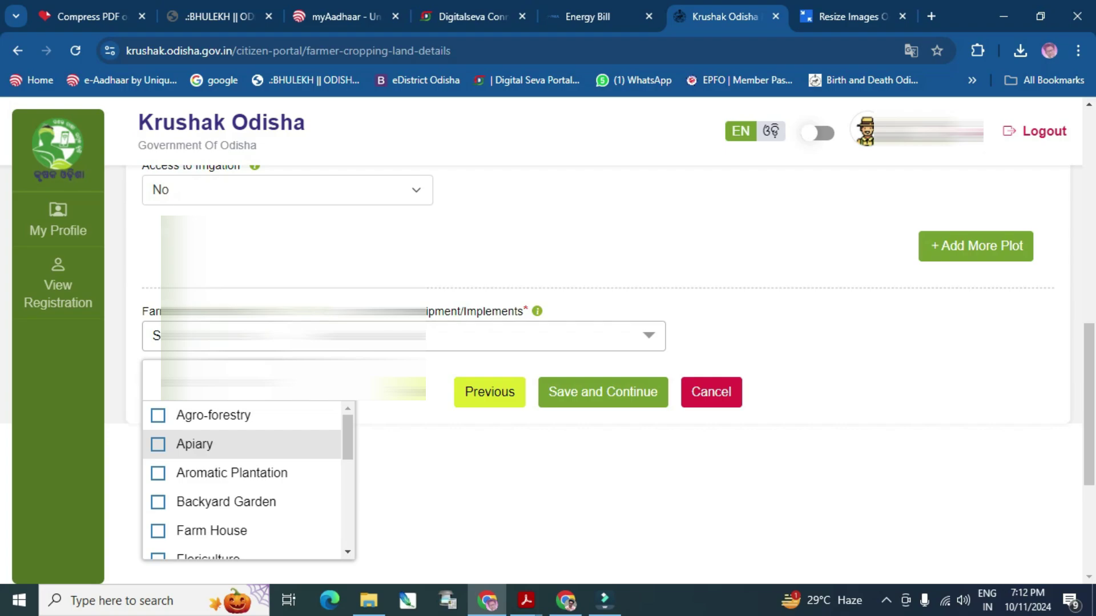
pyautogui.scroll(-2, 245, 448)
pyautogui.scroll(-4, 245, 457)
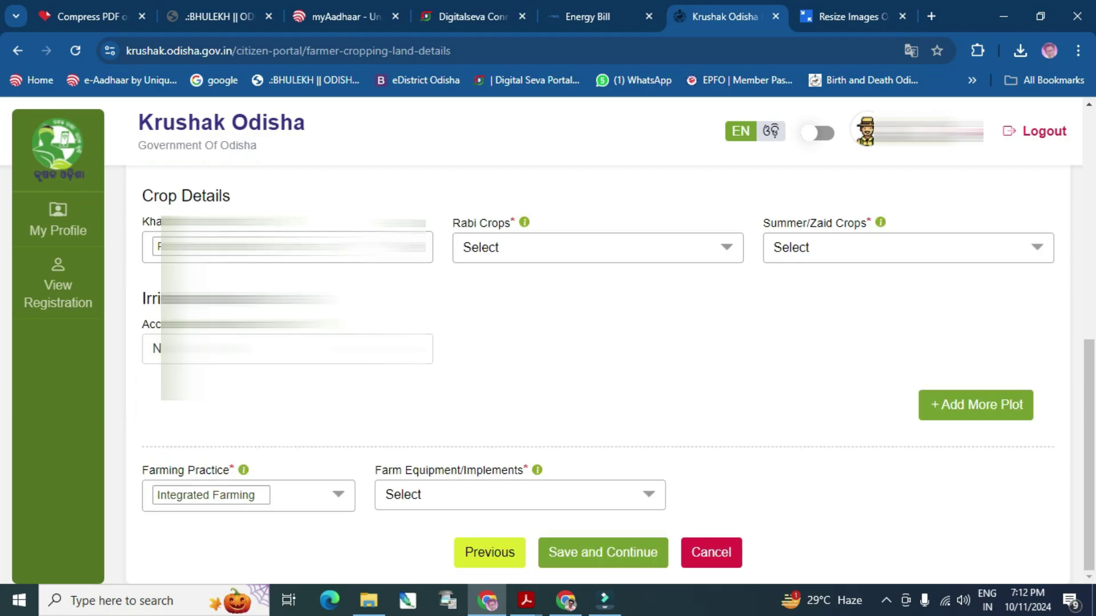
# Choose Rotavator as the Farm Equipment/Implements
pyautogui.click(513, 489)
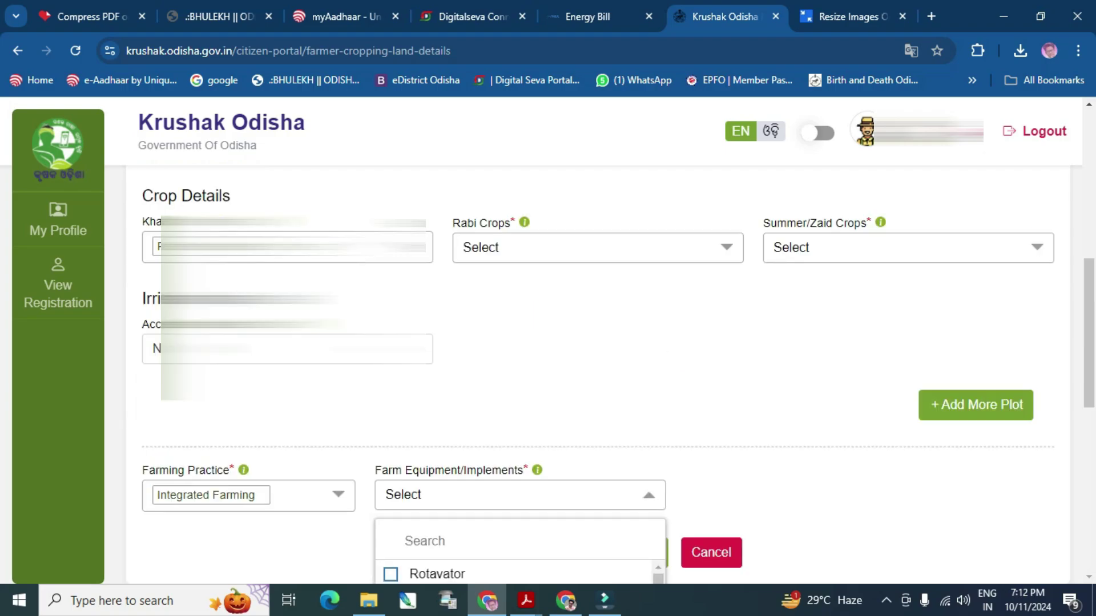
pyautogui.scroll(-2, 513, 482)
pyautogui.click(437, 413)
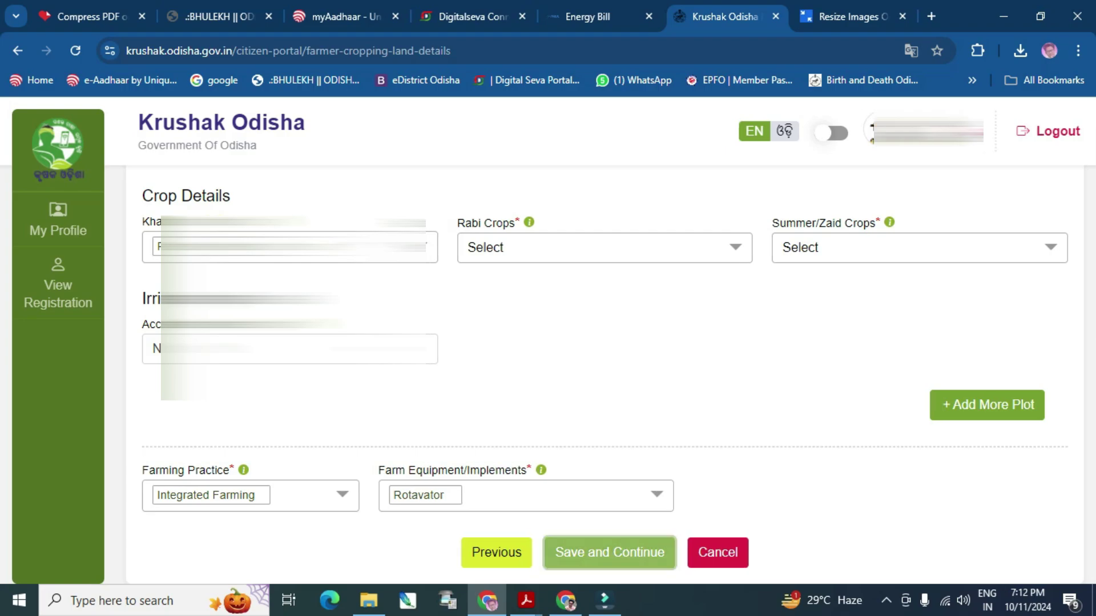
# Save the cropping land details and continue to the Documents stage, acknowledging each dialog
pyautogui.click(603, 553)
pyautogui.click(519, 364)
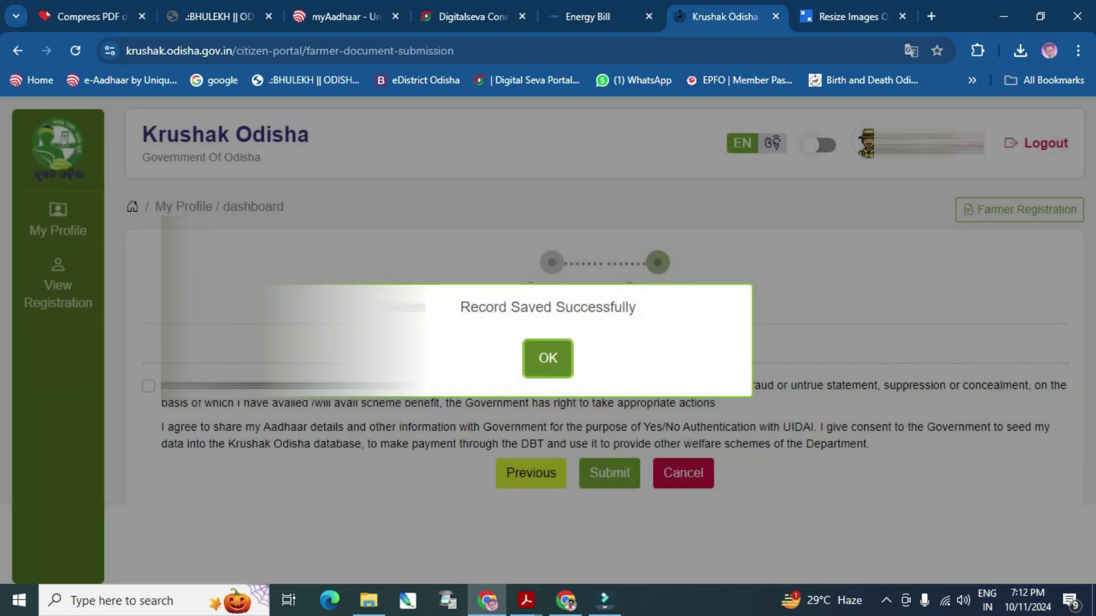
pyautogui.click(548, 358)
# Submit the farmer application with the declaration and Aadhaar consent accepted, and minimise the browser window
pyautogui.click(148, 386)
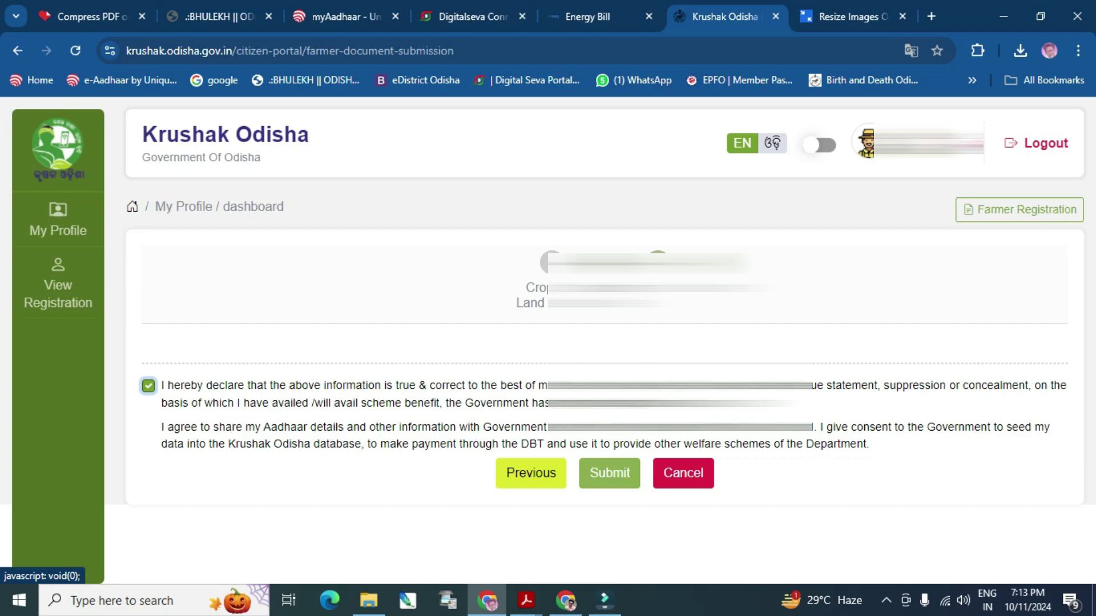
pyautogui.click(609, 473)
pyautogui.click(521, 366)
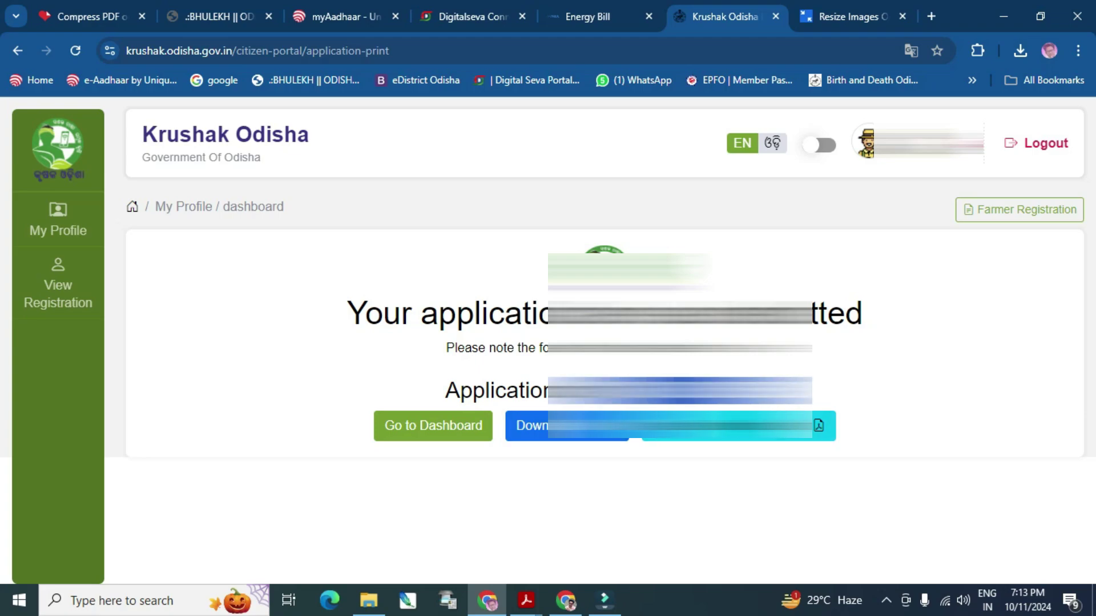
pyautogui.click(1003, 16)
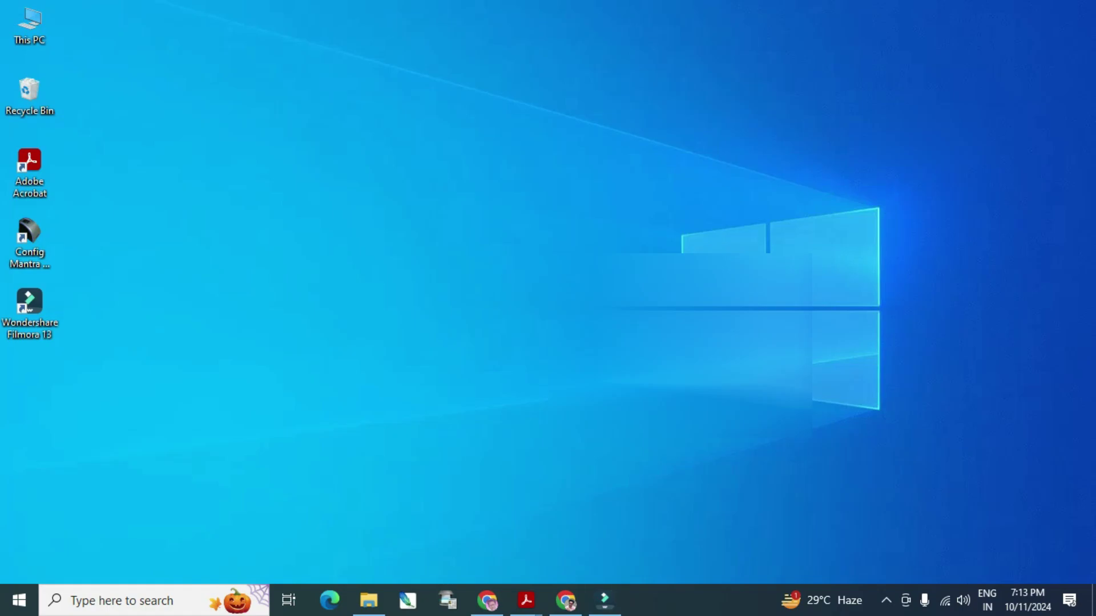
pyautogui.rightClick(845, 105)
pyautogui.click(873, 152)
pyautogui.rightClick(788, 164)
pyautogui.click(832, 213)
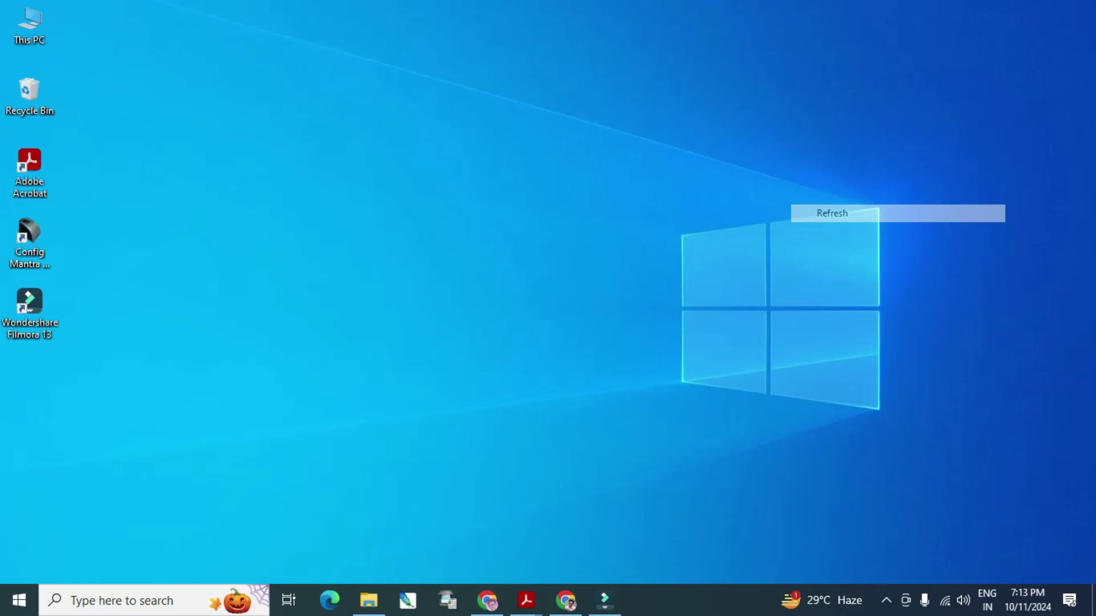
pyautogui.rightClick(761, 179)
pyautogui.click(798, 225)
pyautogui.rightClick(732, 183)
pyautogui.click(774, 231)
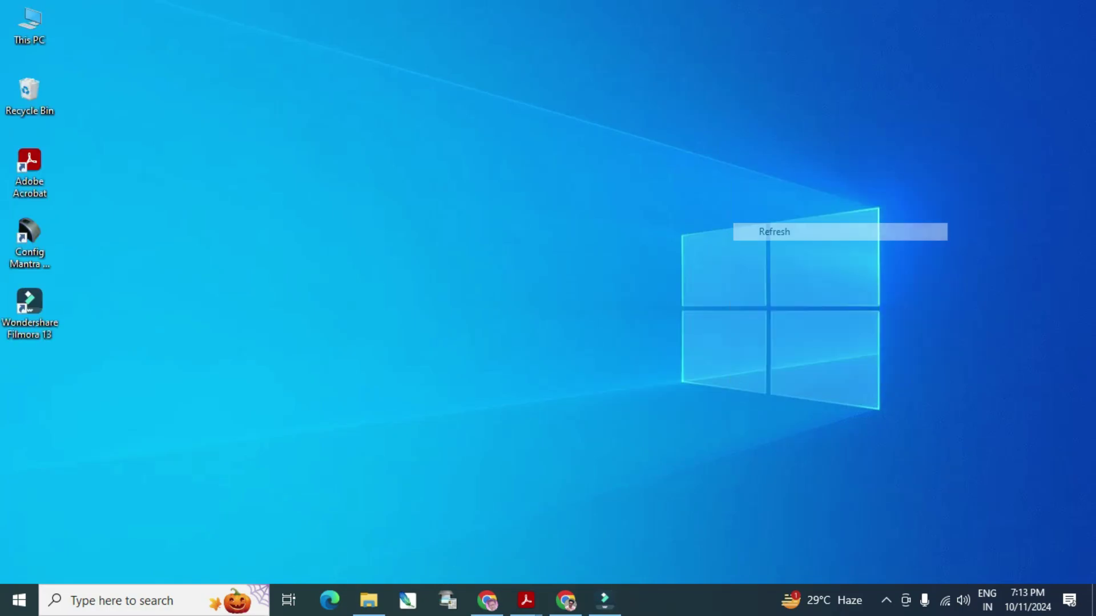
pyautogui.rightClick(733, 212)
pyautogui.click(771, 259)
pyautogui.rightClick(689, 208)
pyautogui.click(730, 255)
pyautogui.rightClick(671, 217)
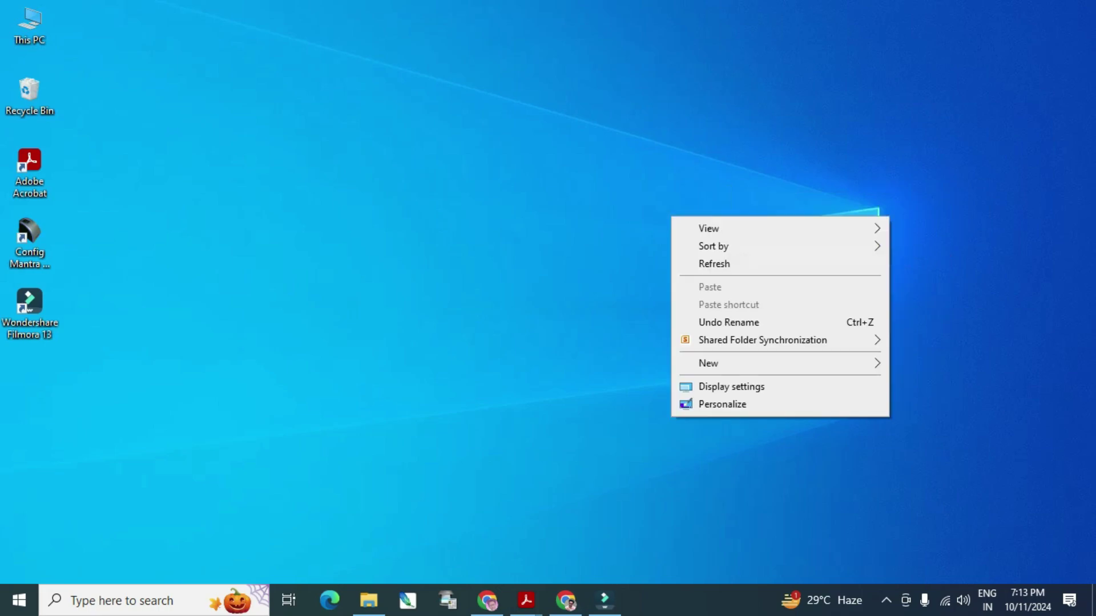
pyautogui.click(713, 263)
pyautogui.rightClick(656, 212)
pyautogui.click(697, 257)
pyautogui.rightClick(662, 230)
pyautogui.click(703, 276)
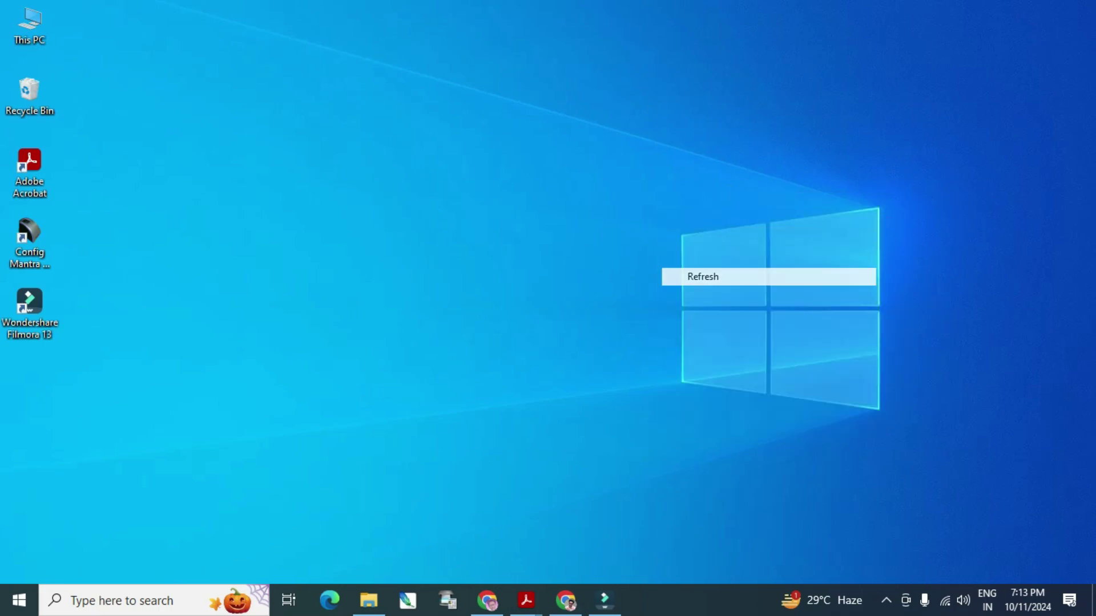
pyautogui.rightClick(606, 209)
pyautogui.click(656, 258)
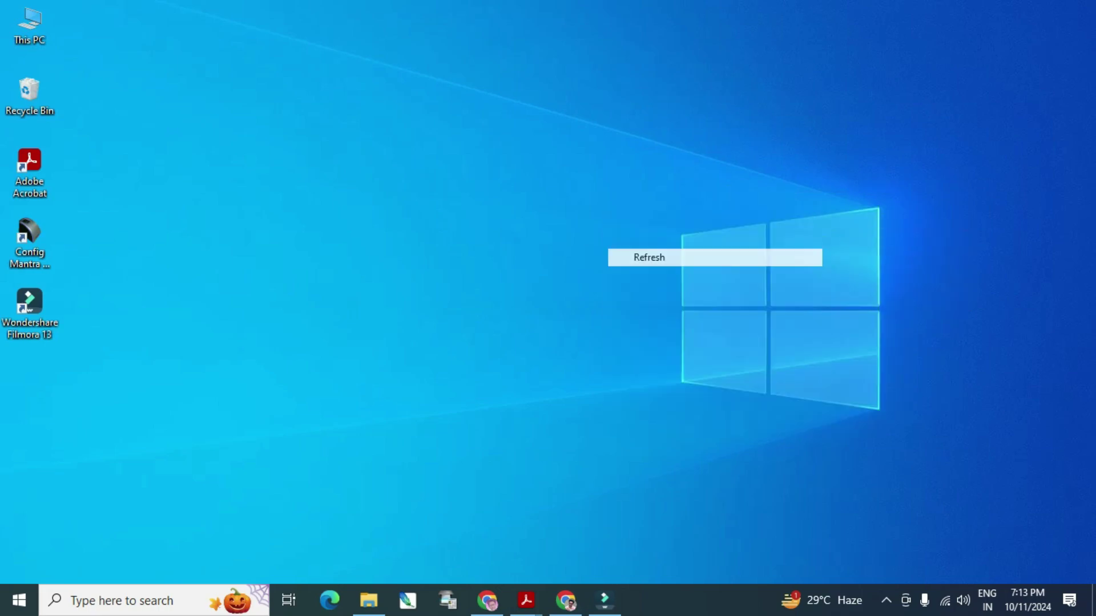